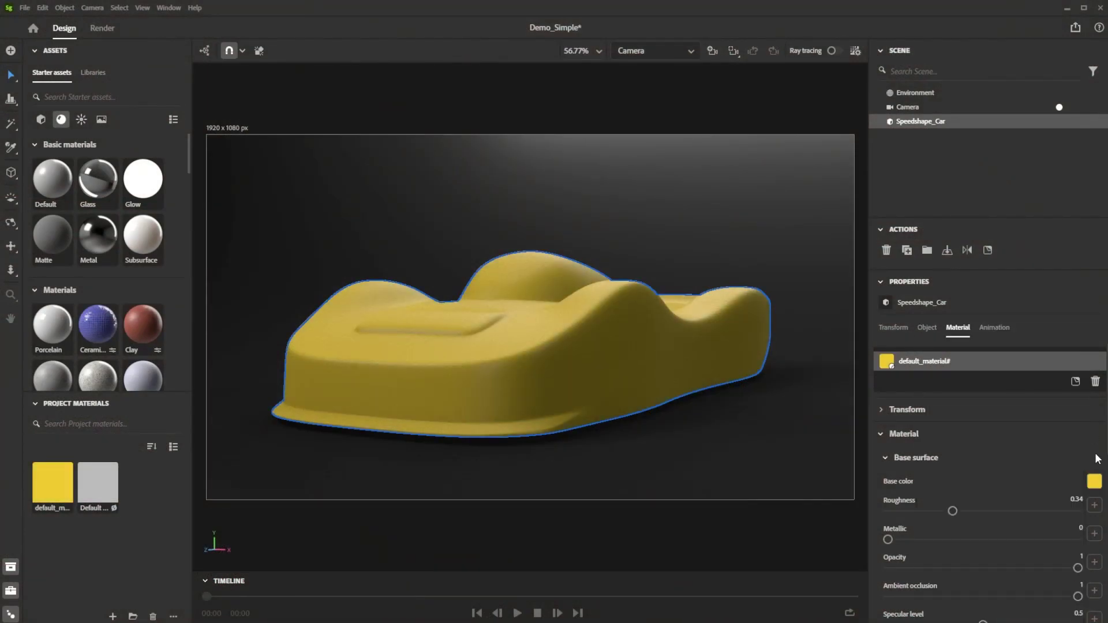
Step: Raise the yellow Speedshape_Car's Coat opacity to 1 for a glossy clear coat
scroll(888, 530, down, 10)
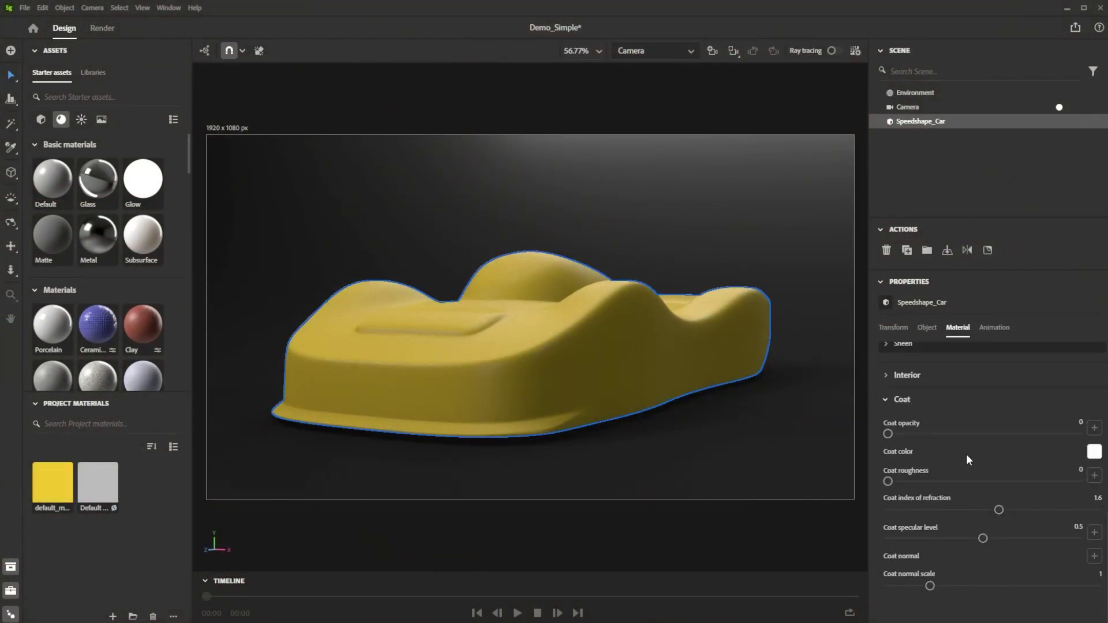
drag(892, 434, 1078, 434)
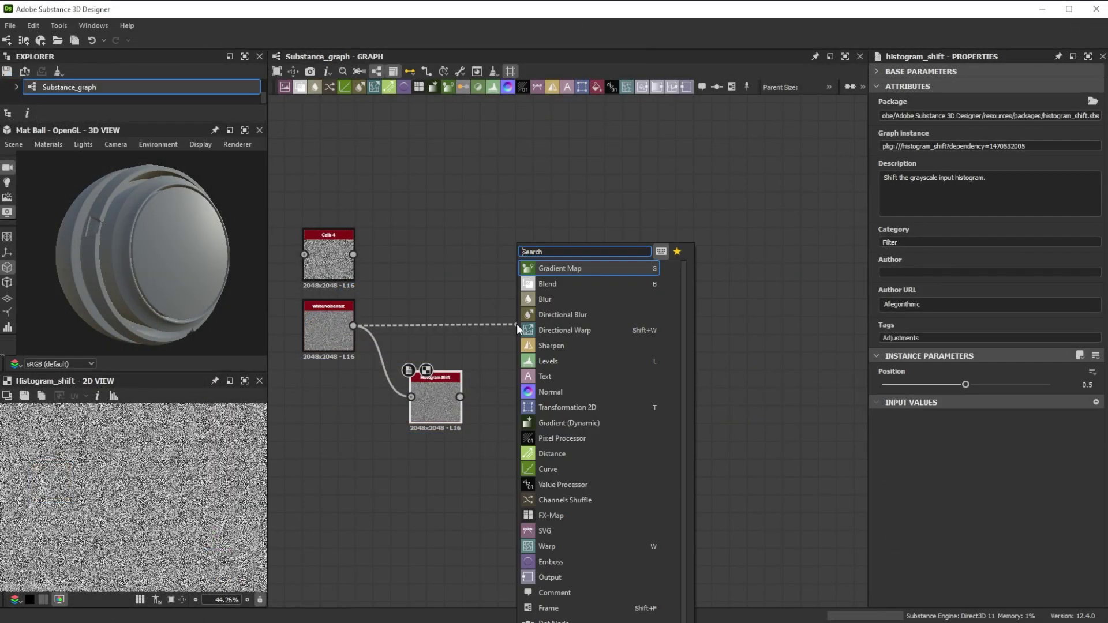
Step: Make the Uniform Color grayscale, wire it into RGBA Merge, and chain Grayscale Conversion into Auto Levels
click(518, 324)
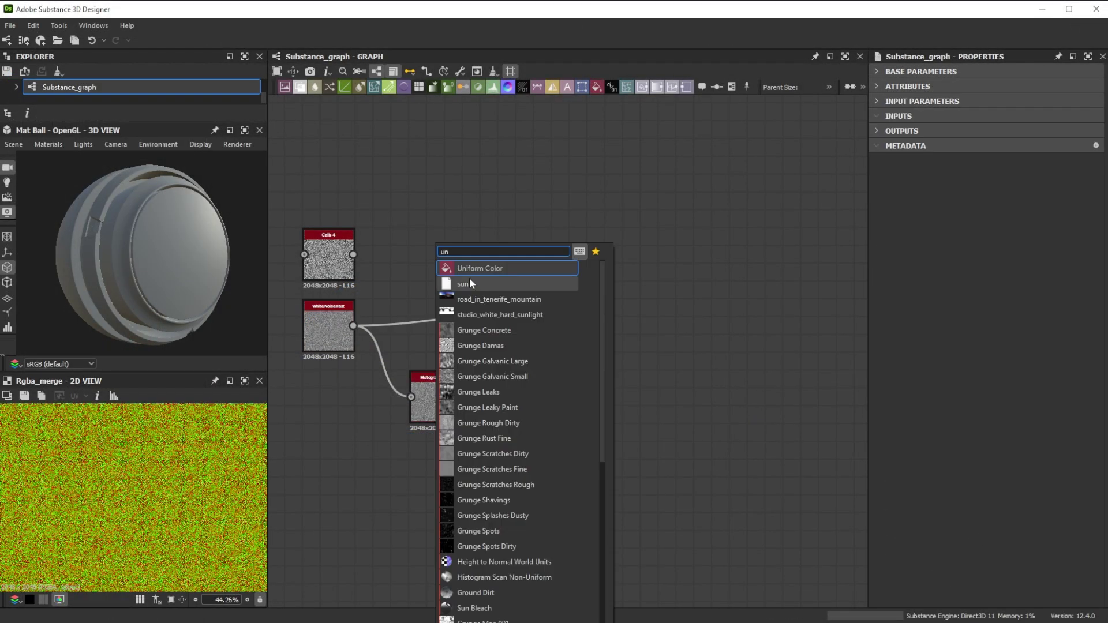
key(Return)
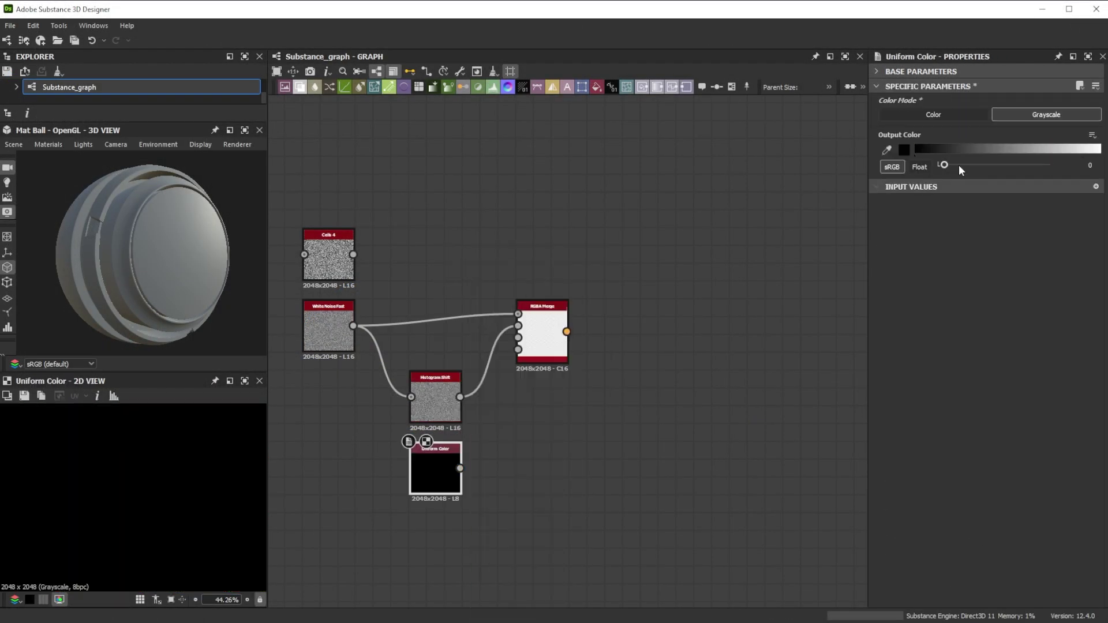
drag(473, 469, 536, 341)
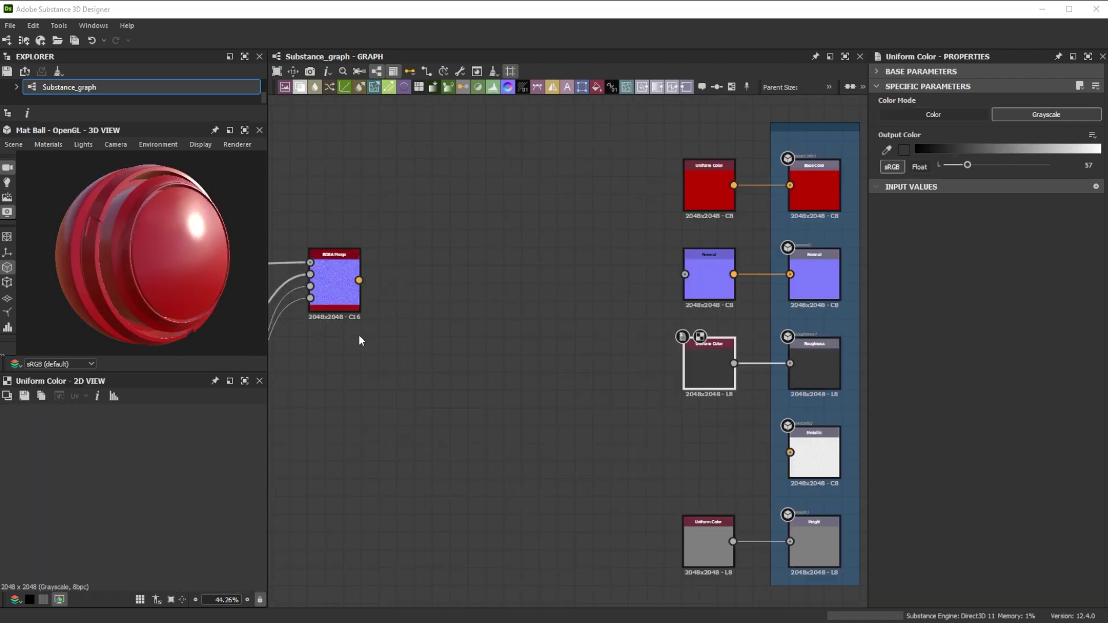
drag(359, 281, 502, 456)
click(456, 457)
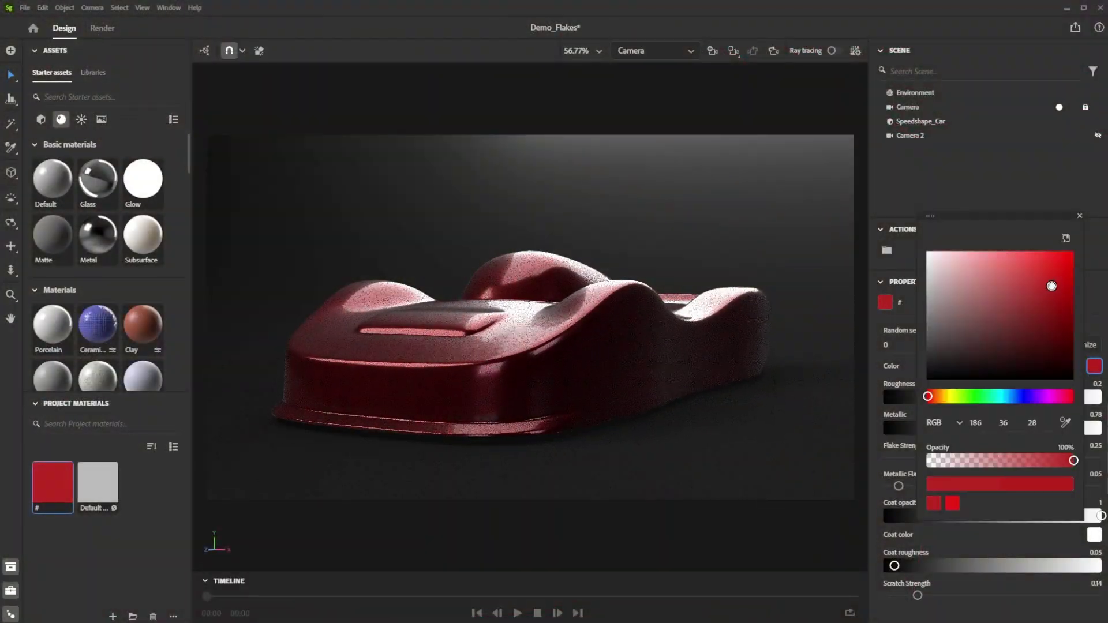
Step: Keep the red base colour and thin the car's Coat opacity down to 0.07
click(925, 397)
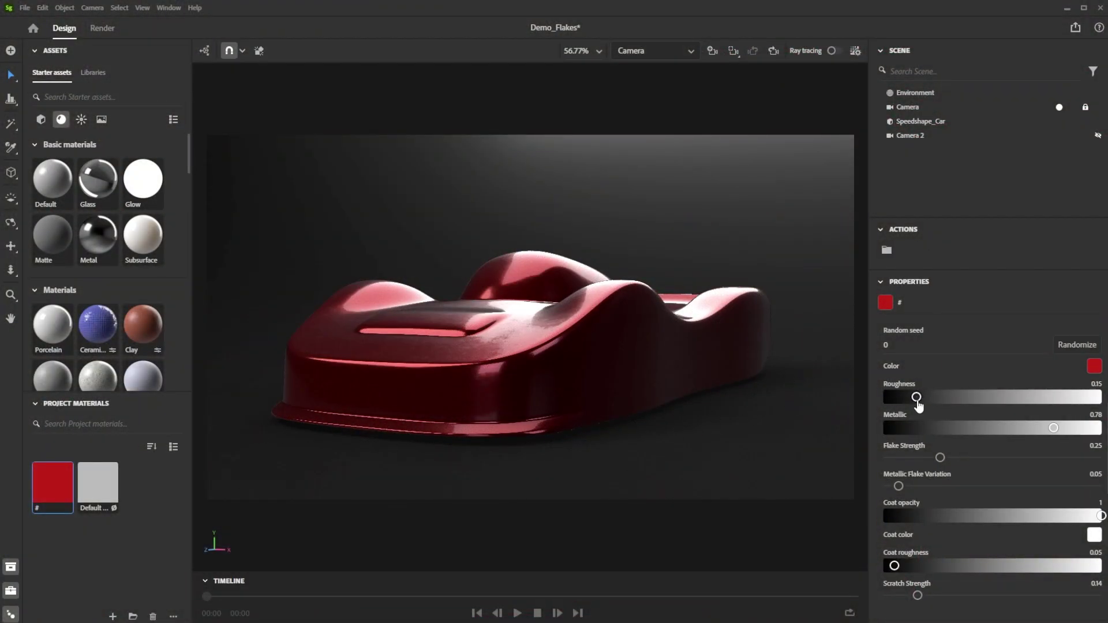
mouse_move(1091, 515)
mouse_down()
mouse_move(935, 516)
mouse_move(1102, 515)
mouse_up()
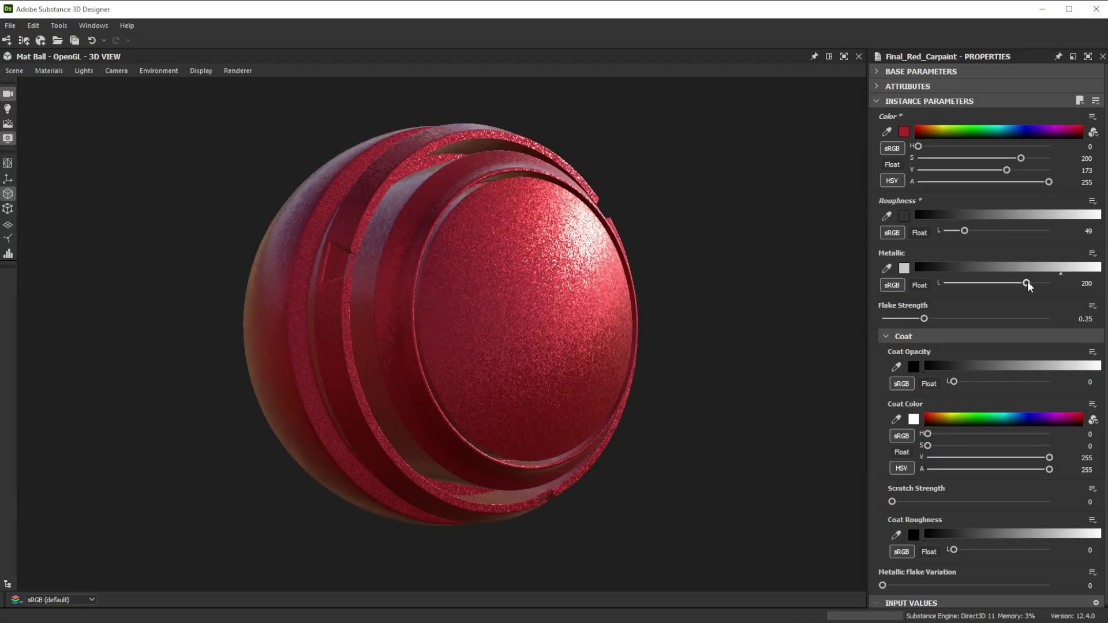
Step: Drag Final_Red_Carpaint's Coat Opacity to test its effect on the material ball
mouse_move(1048, 381)
mouse_down()
mouse_move(957, 381)
mouse_move(1028, 383)
mouse_up()
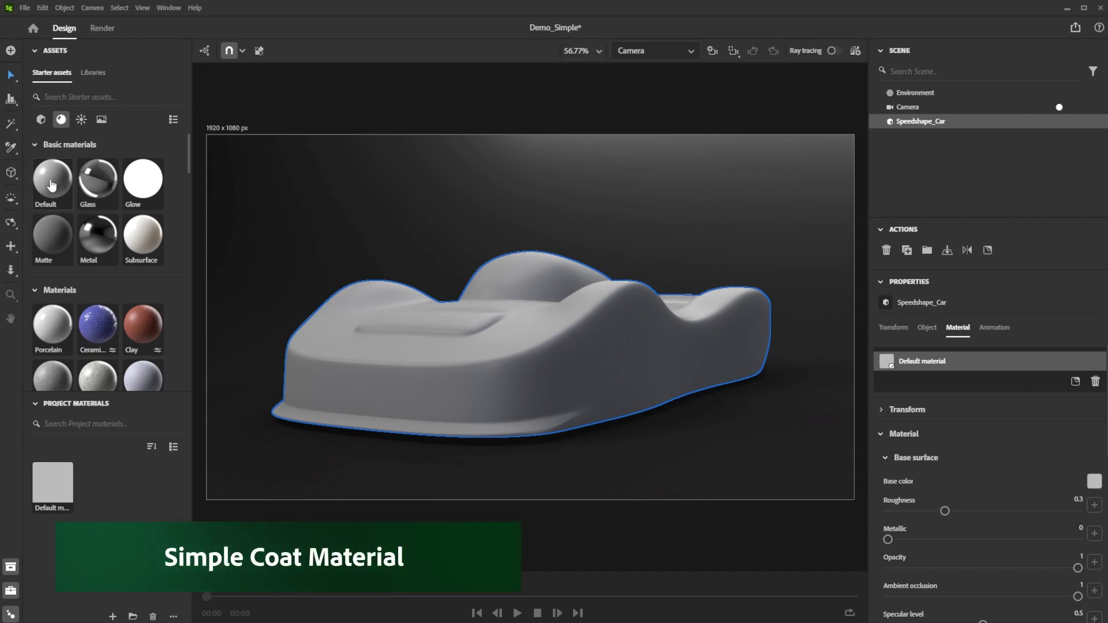
Step: Apply the Default material to Speedshape_Car and set its base colour to bright saturated yellow
drag(51, 185, 480, 382)
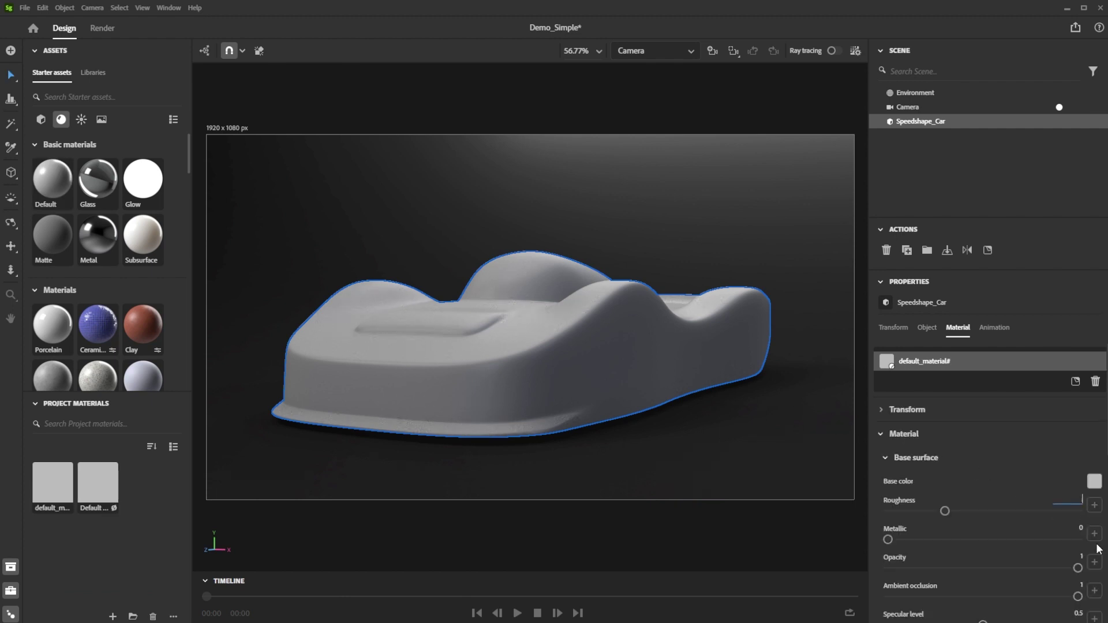
click(1095, 481)
drag(930, 537, 948, 542)
click(1044, 399)
click(1098, 459)
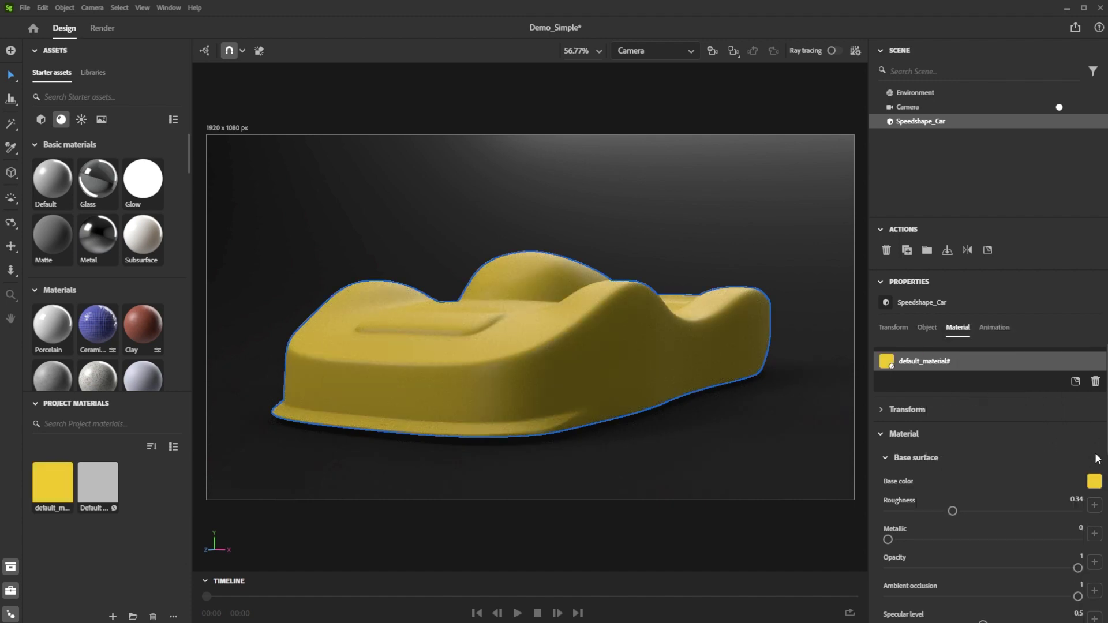
Step: Set the car's Coat opacity to 1 and Coat roughness to 0.07
scroll(878, 515, down, 10)
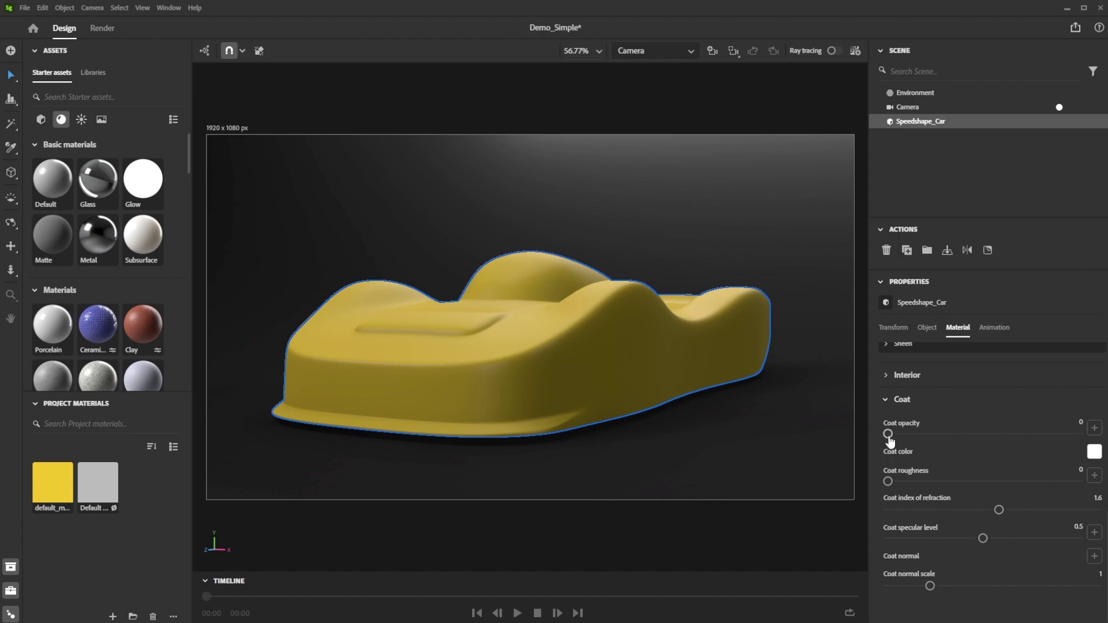
drag(891, 434, 1078, 434)
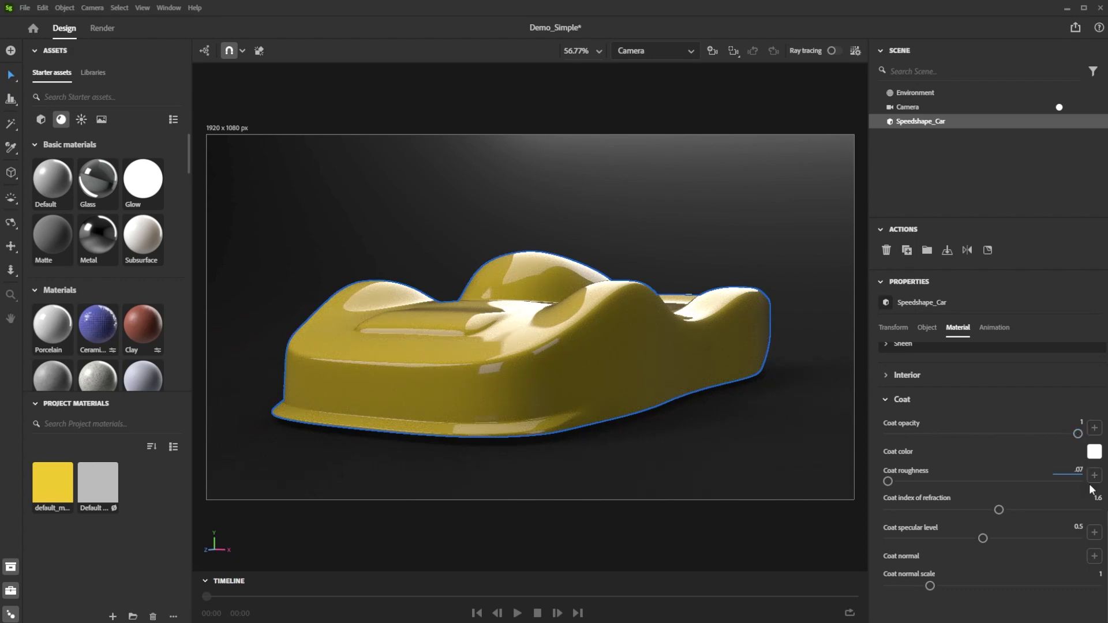
key(Return)
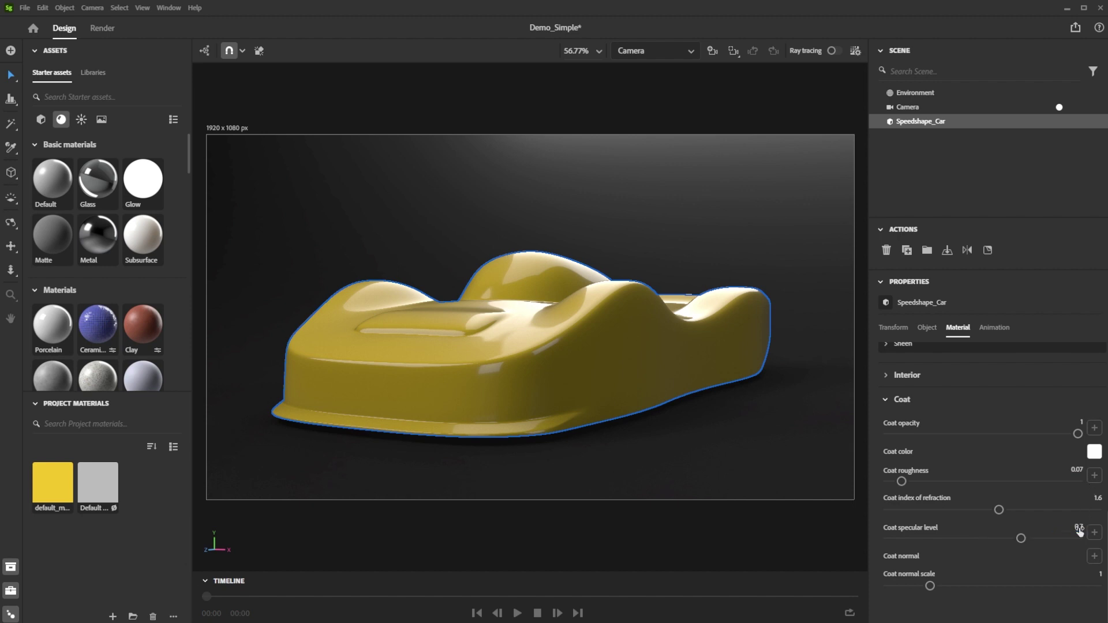
Step: Raise the Coat specular level to 0.7 and tint the coat colour red
drag(1079, 531, 1075, 541)
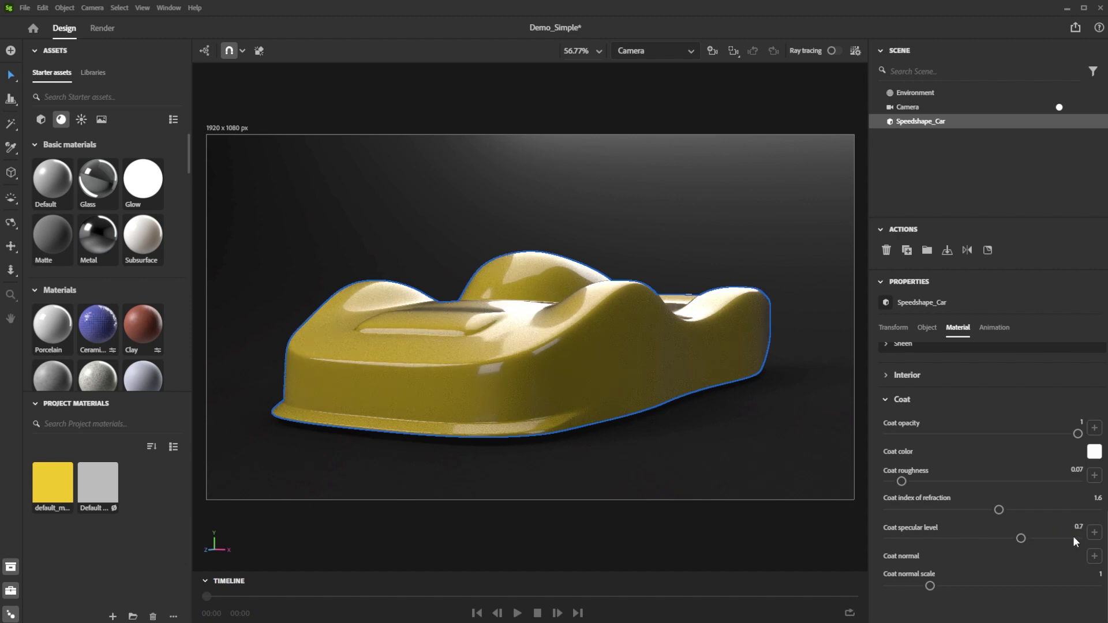
click(1094, 452)
click(1039, 382)
click(1080, 307)
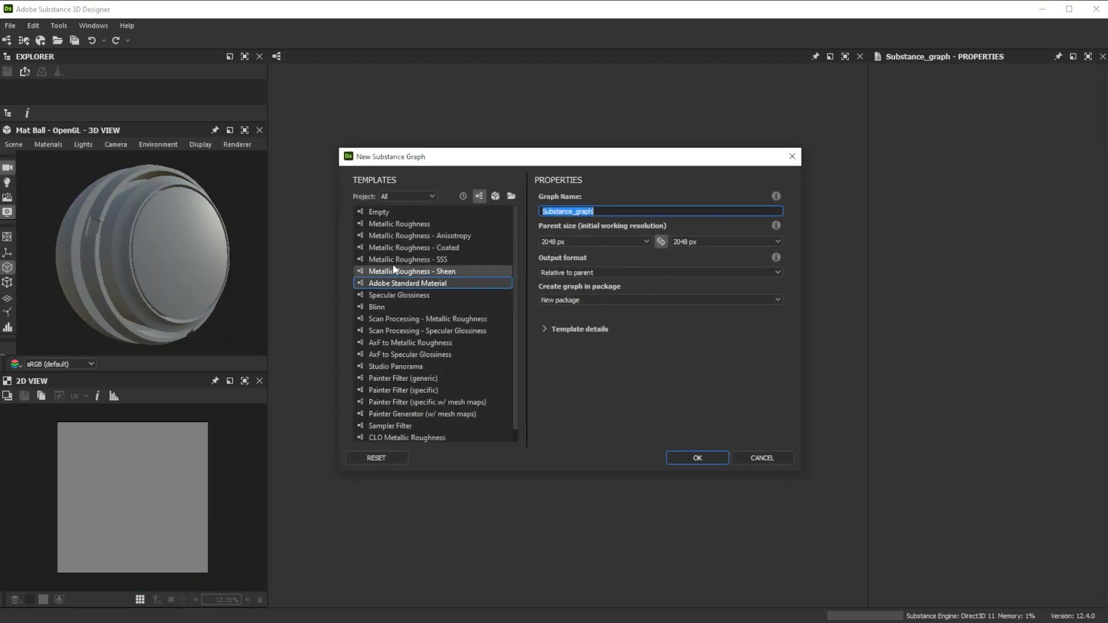
Step: Create the graph from the Adobe Standard Material template and delete the purple and red frames
click(697, 458)
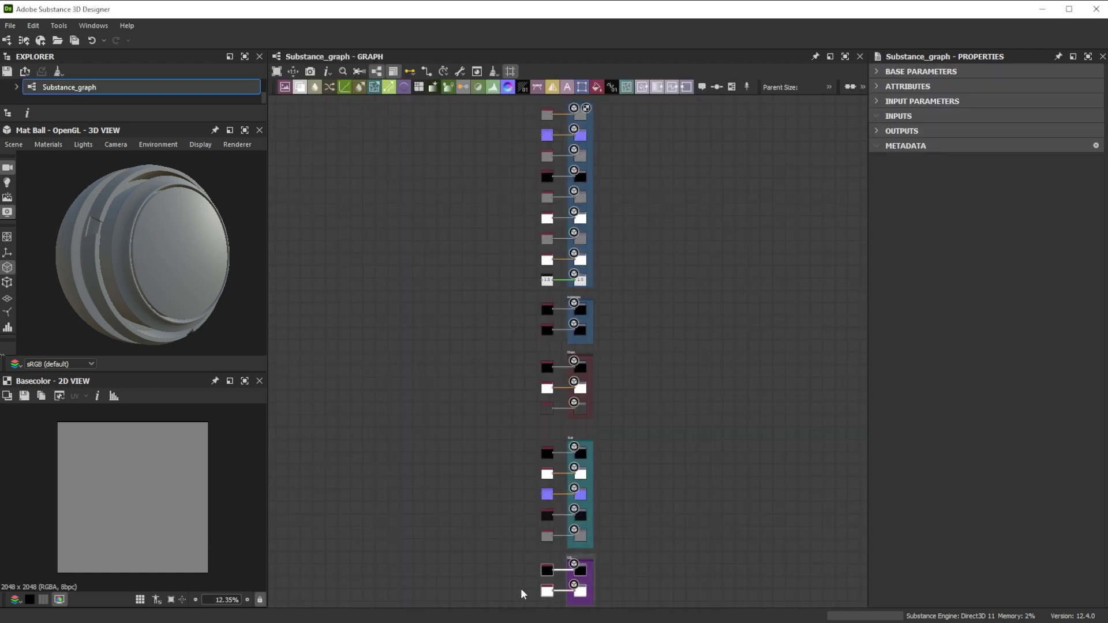
key(Delete)
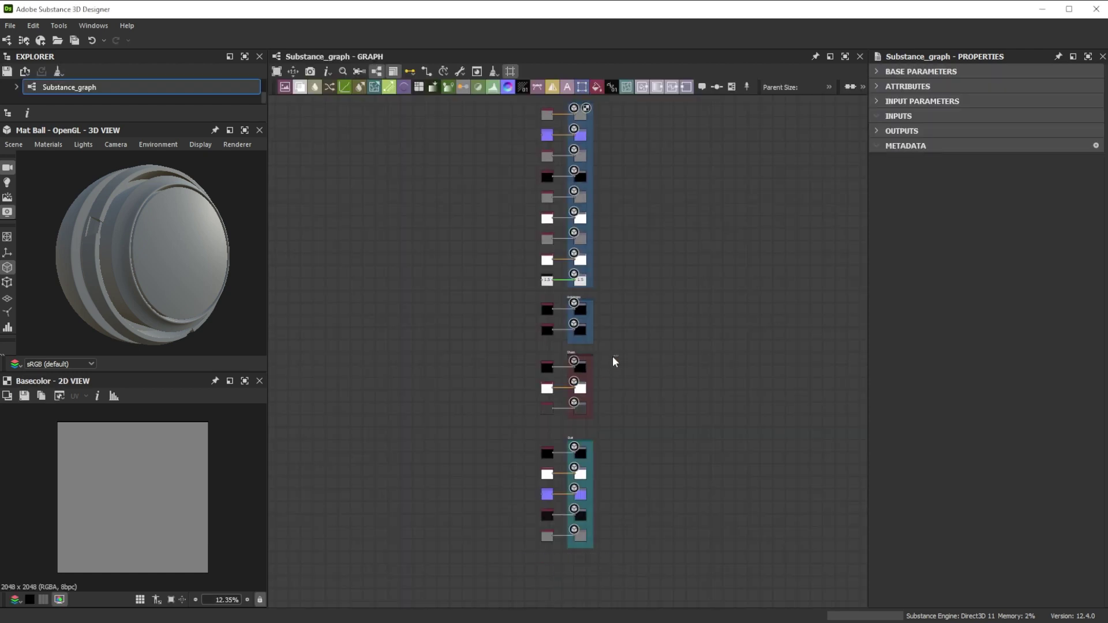
drag(619, 350, 498, 420)
key(Delete)
Step: Delete the Ambient Occlusion frame and the unneeded output nodes in the main frame
drag(625, 293, 512, 347)
key(Delete)
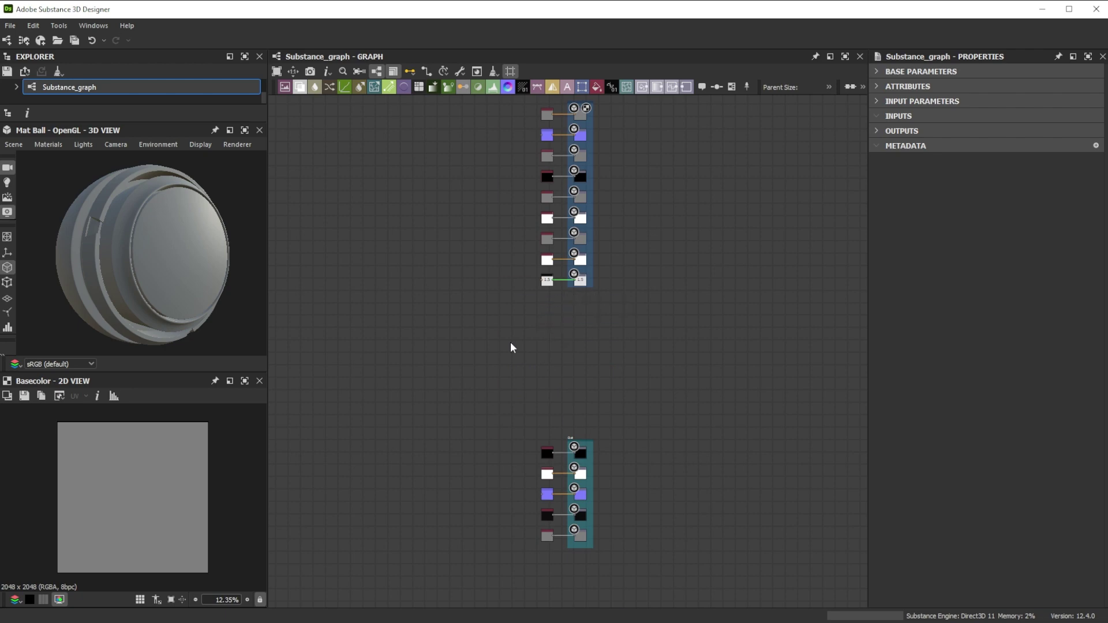
scroll(569, 104, up, 3)
click(600, 559)
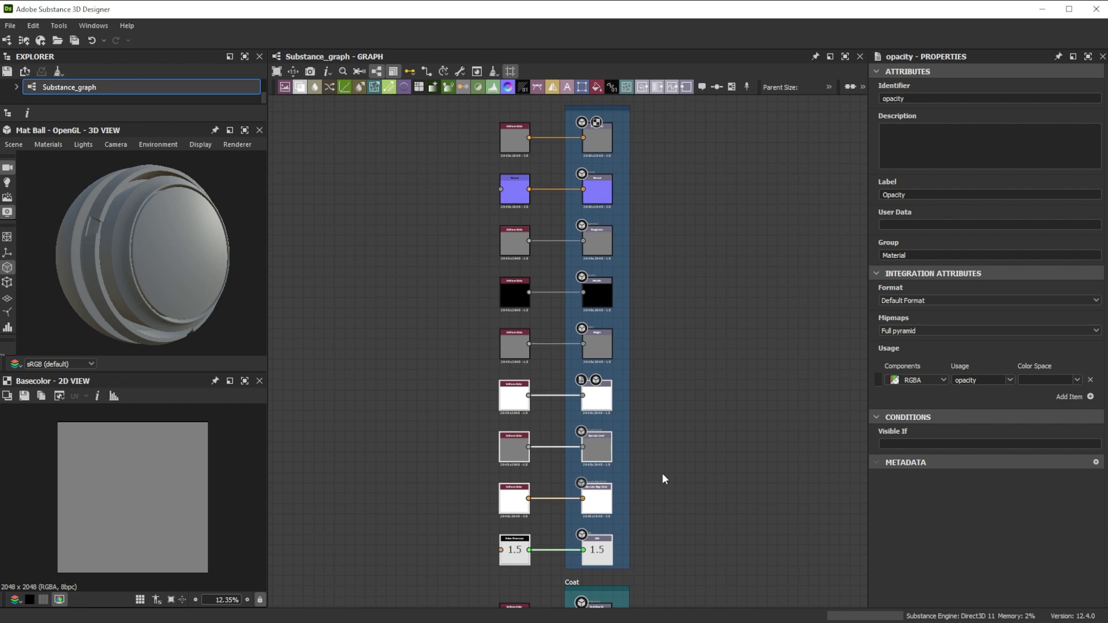
key(Delete)
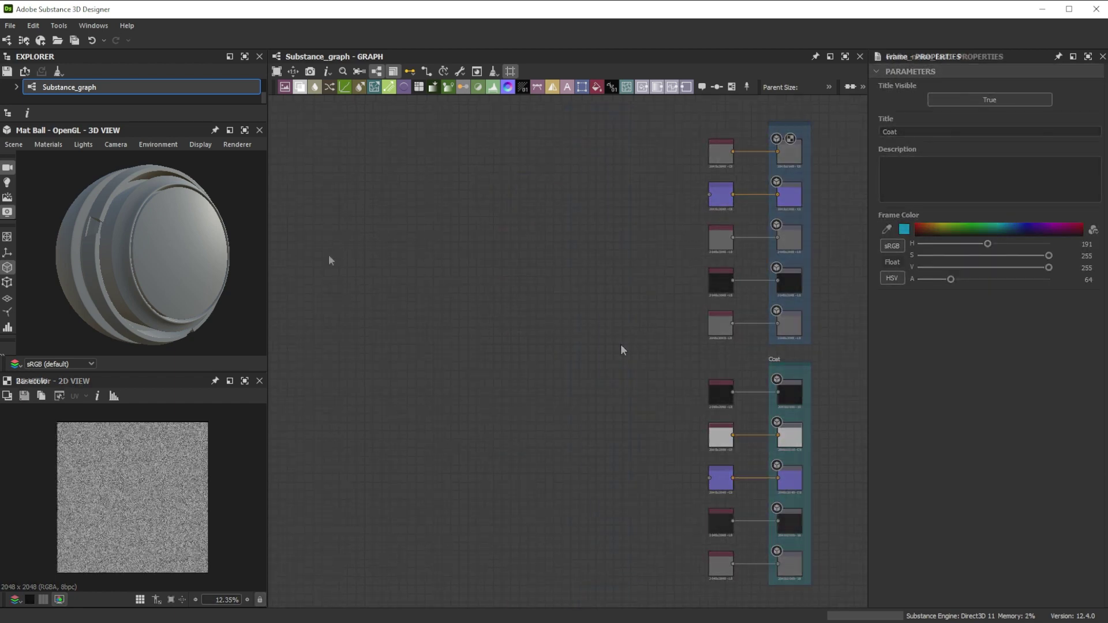
Step: Add a Cells 4 noise node with Scale 700
key(space)
text(cell)
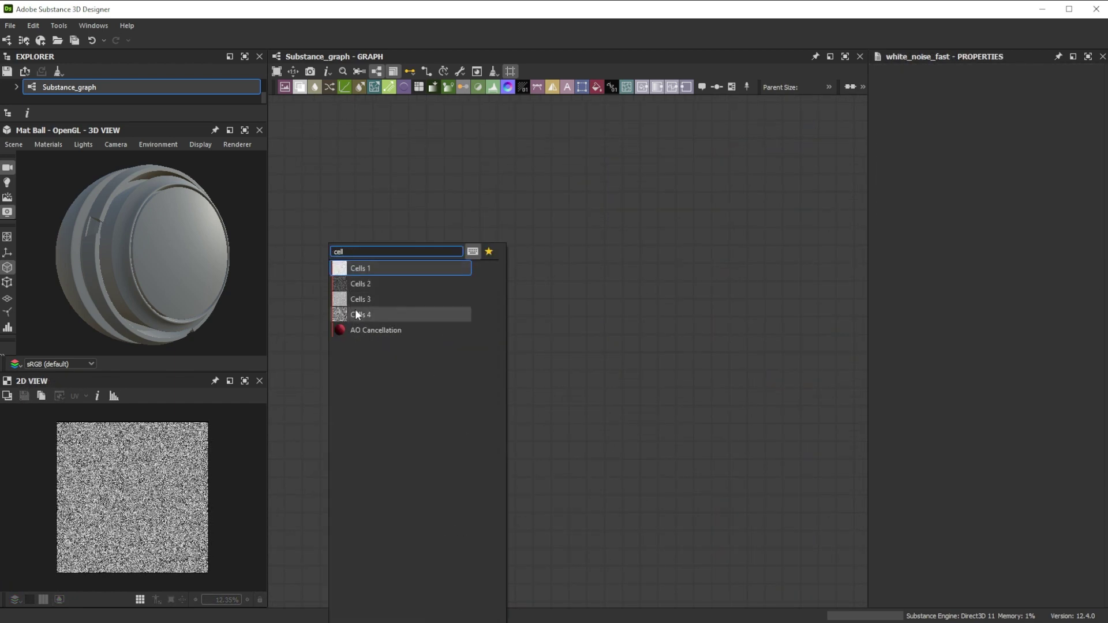
click(359, 316)
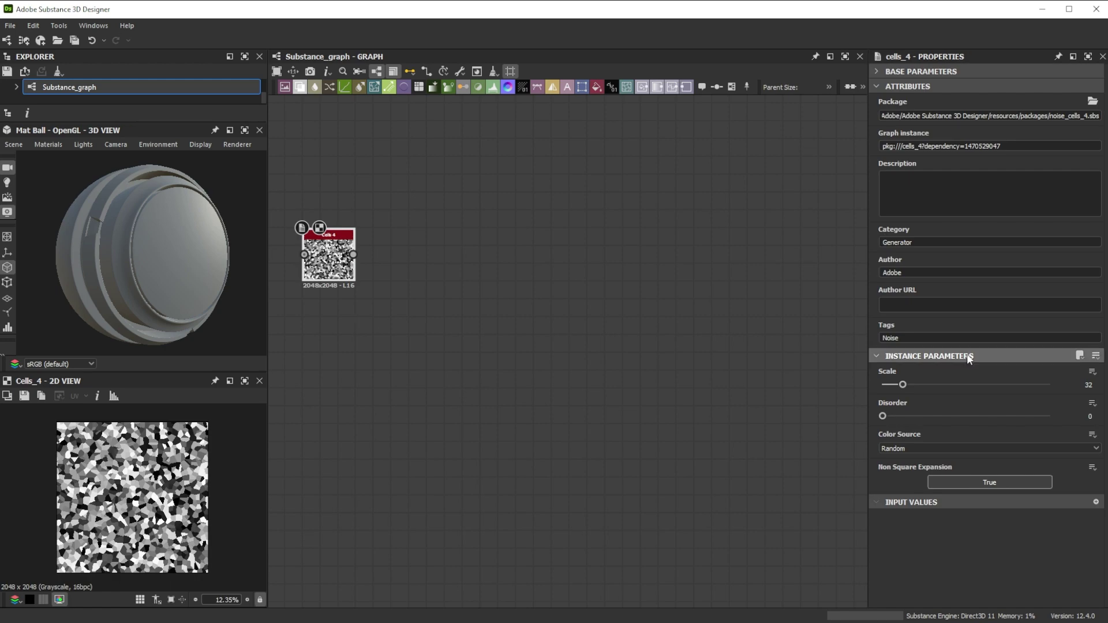
text(700)
key(Return)
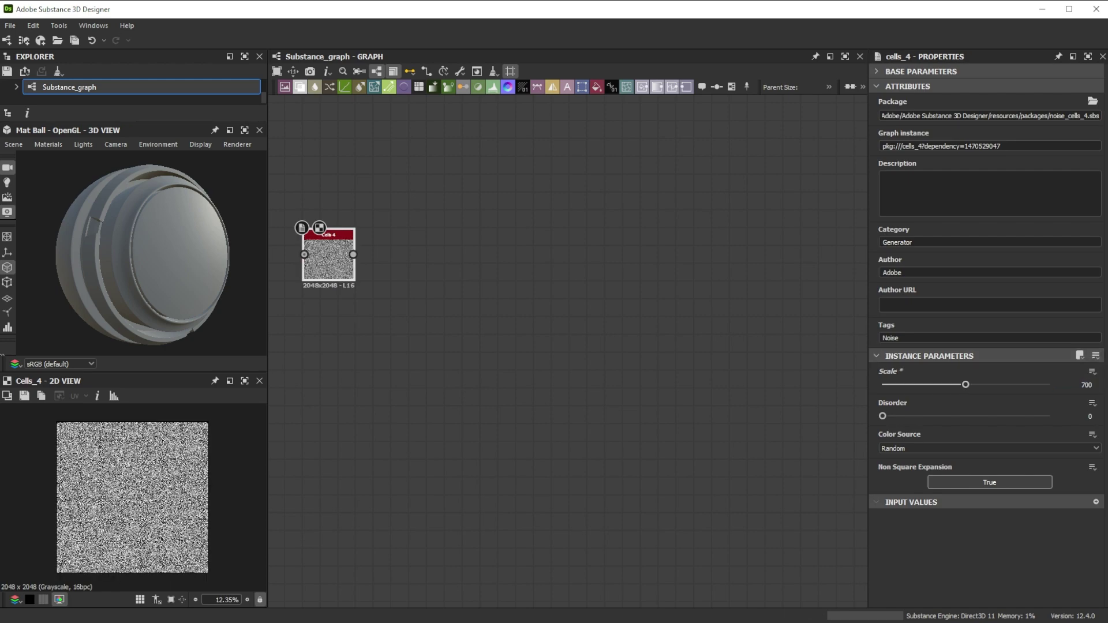
Step: Add a White Noise Fast node and preview it alongside the Cells 4 noise
key(space)
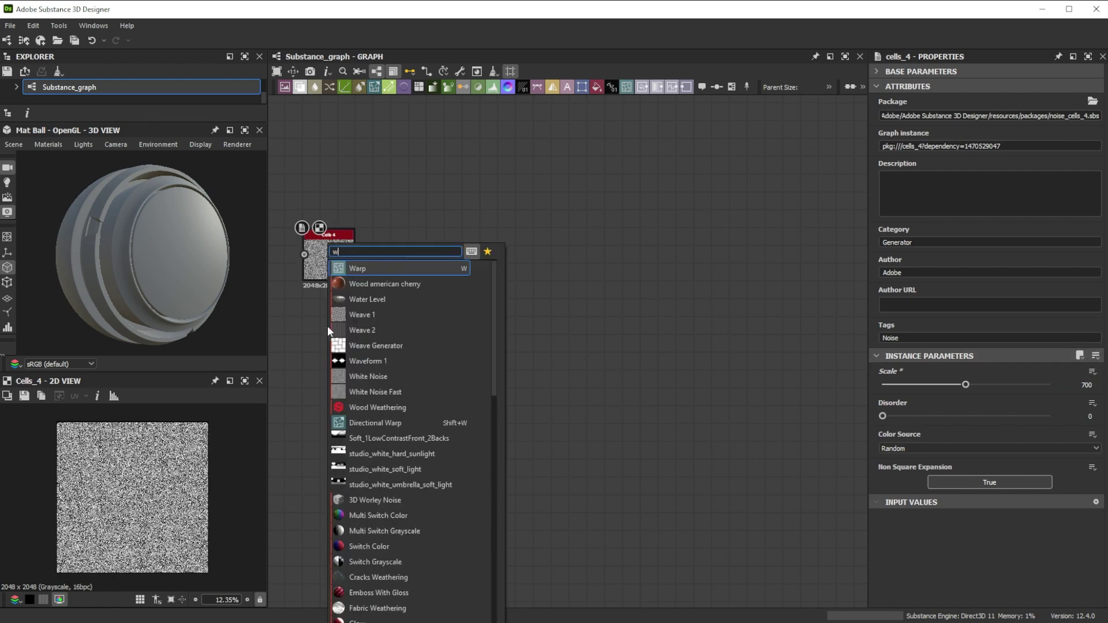
text(whi)
click(366, 285)
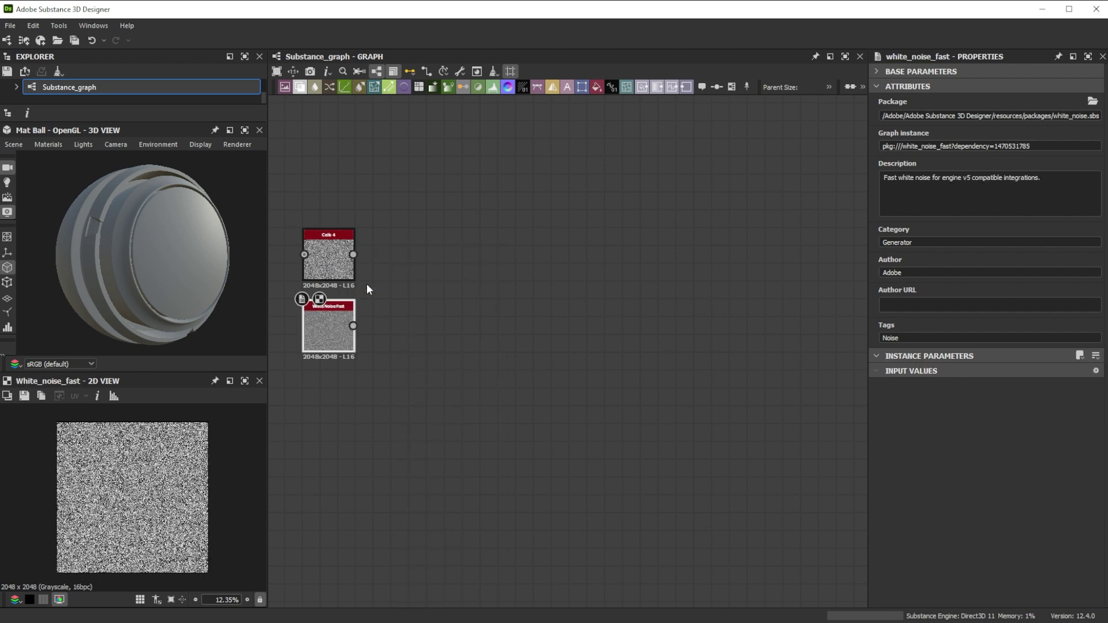
scroll(128, 506, up, 5)
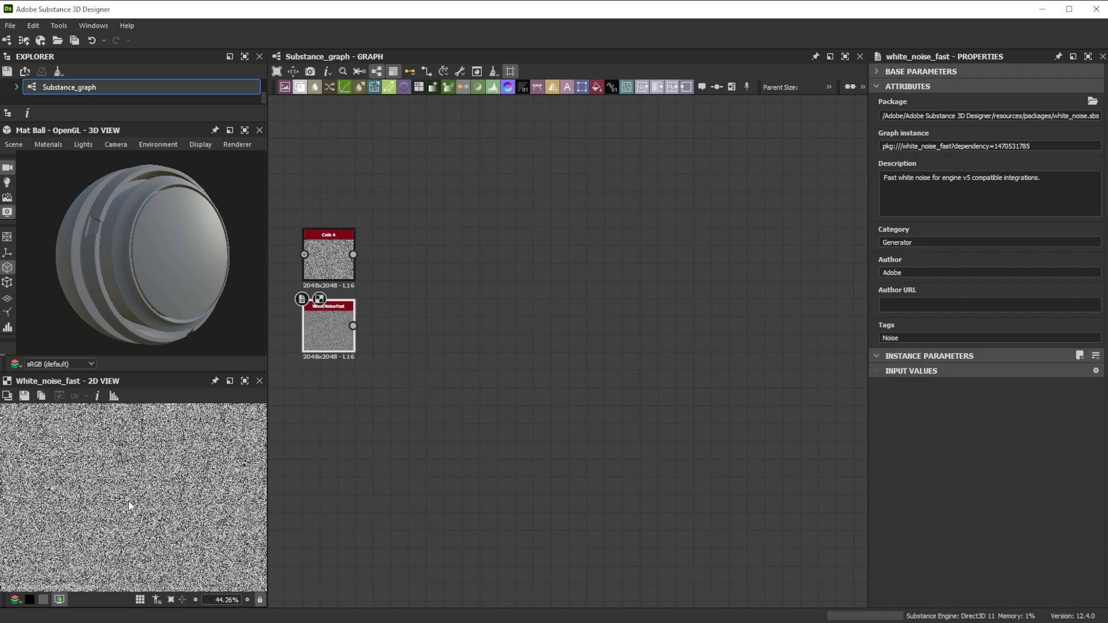
click(314, 271)
click(327, 324)
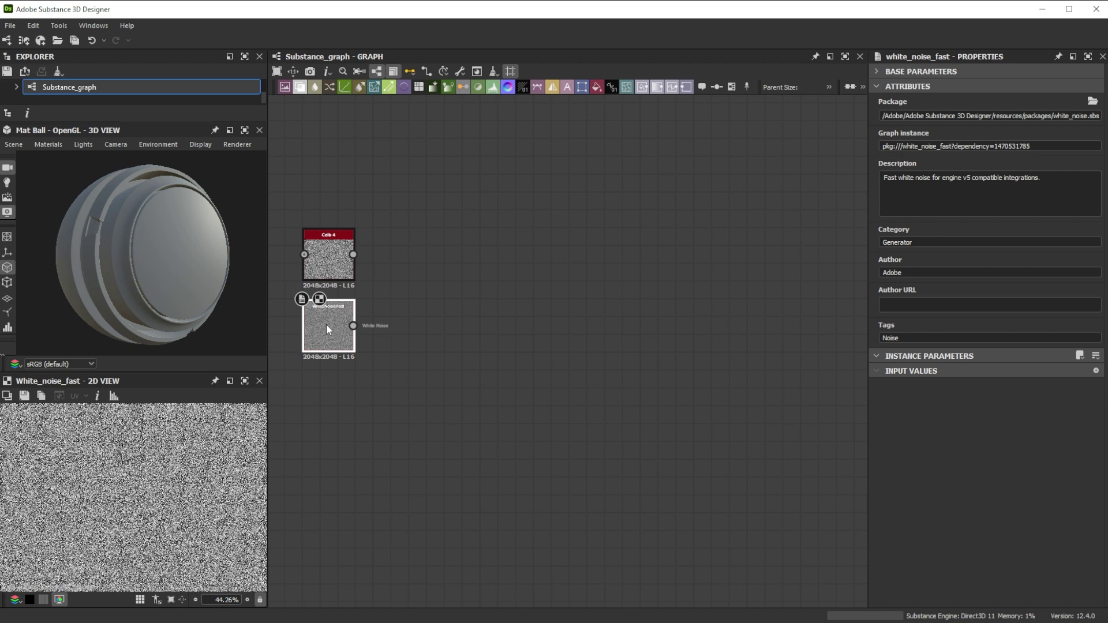
click(353, 326)
Step: Add Histogram Shift and RGBA Merge, feeding the noise and its shifted copy into the merge
drag(407, 393, 408, 397)
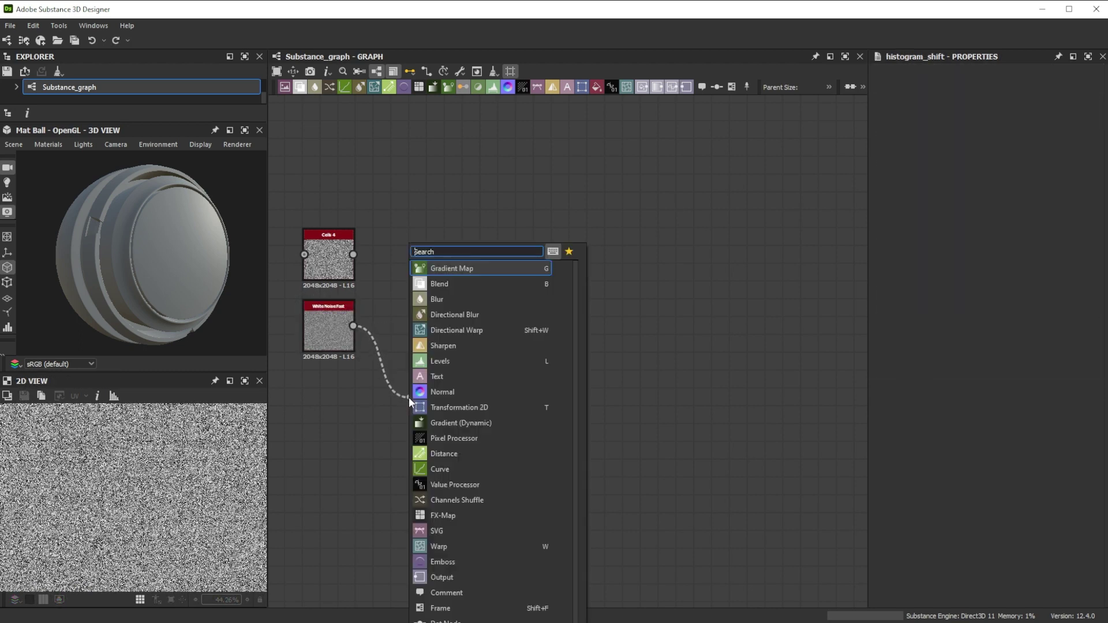
text(histogram)
click(453, 347)
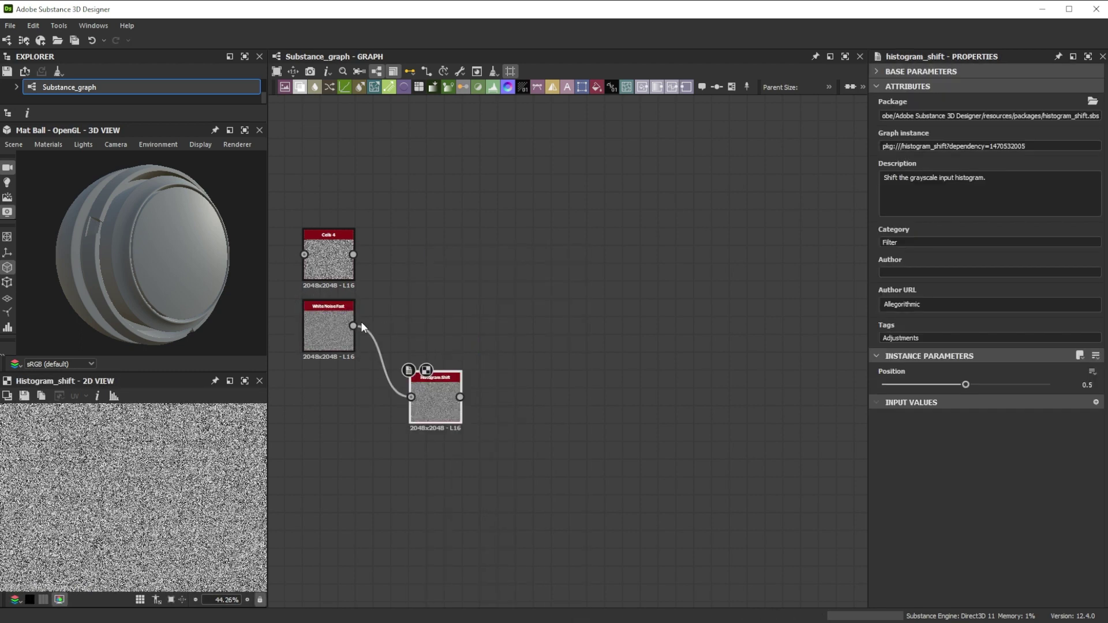
drag(354, 326, 518, 324)
text(rgba)
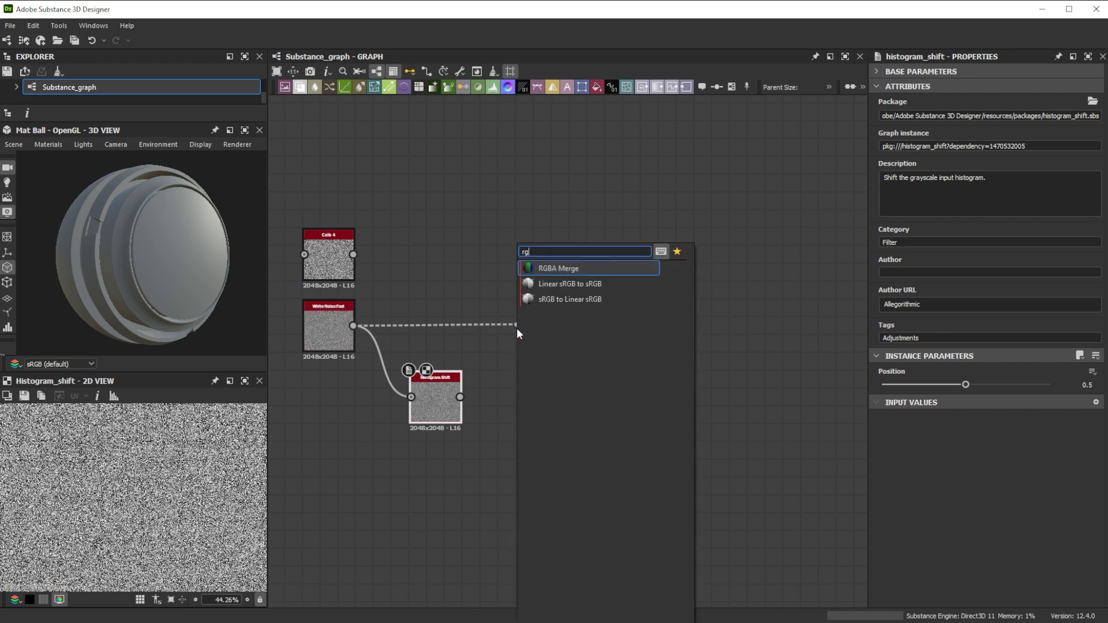
click(536, 269)
drag(460, 397, 518, 326)
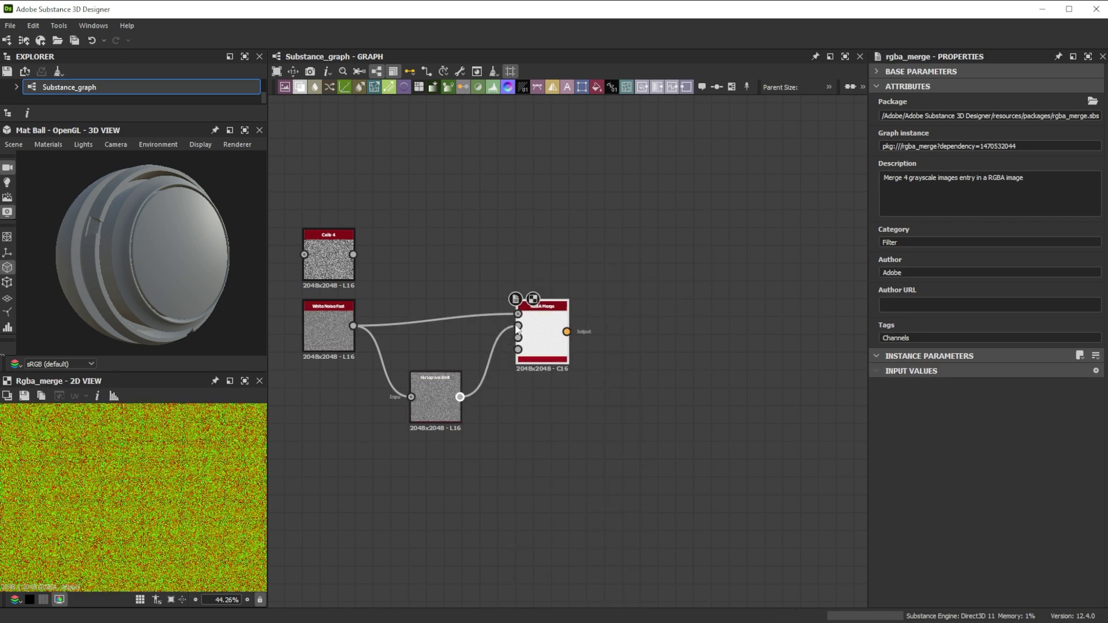
Step: Add a grayscale white Uniform Color and wire it into the merge's third channel
key(space)
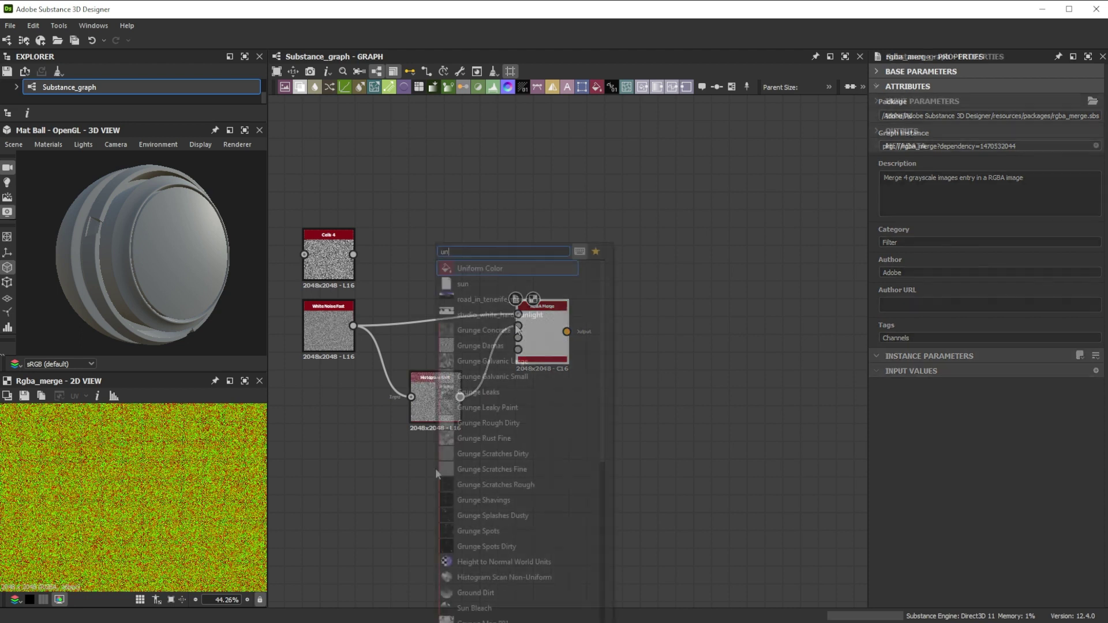
click(471, 268)
click(1030, 115)
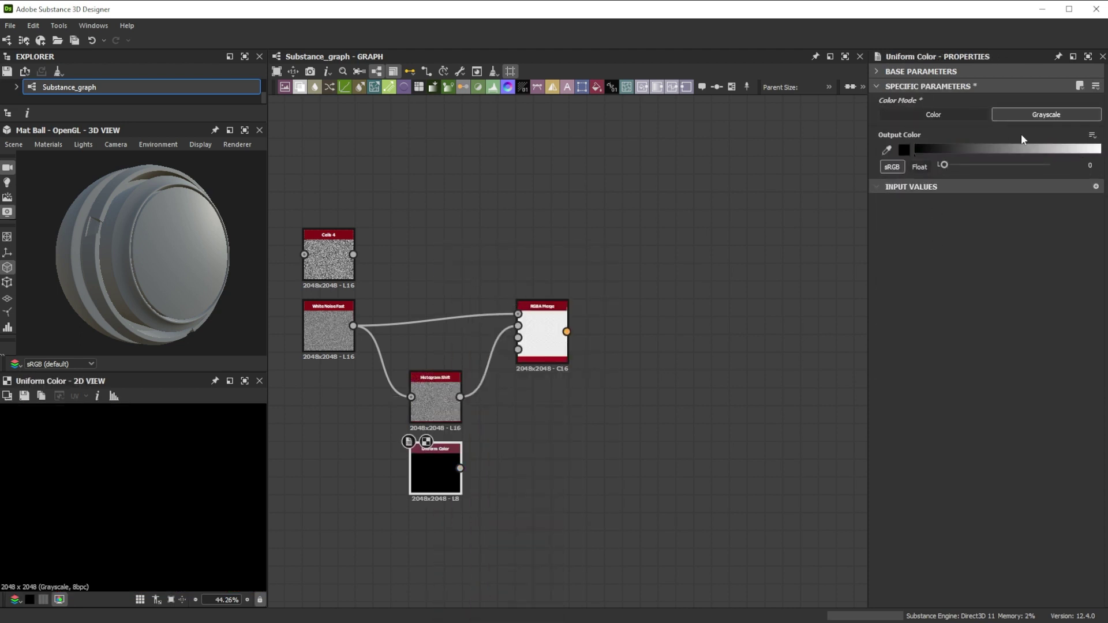
drag(517, 378, 518, 338)
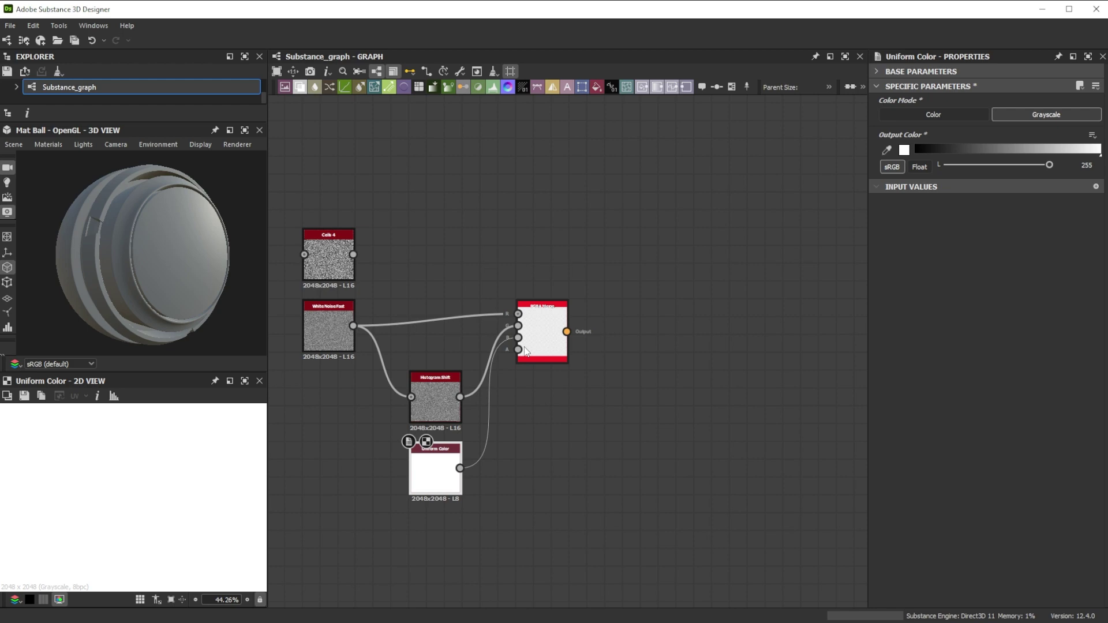
Step: Preview the RGBA Merge output, then set the base colour to a darker red
click(537, 345)
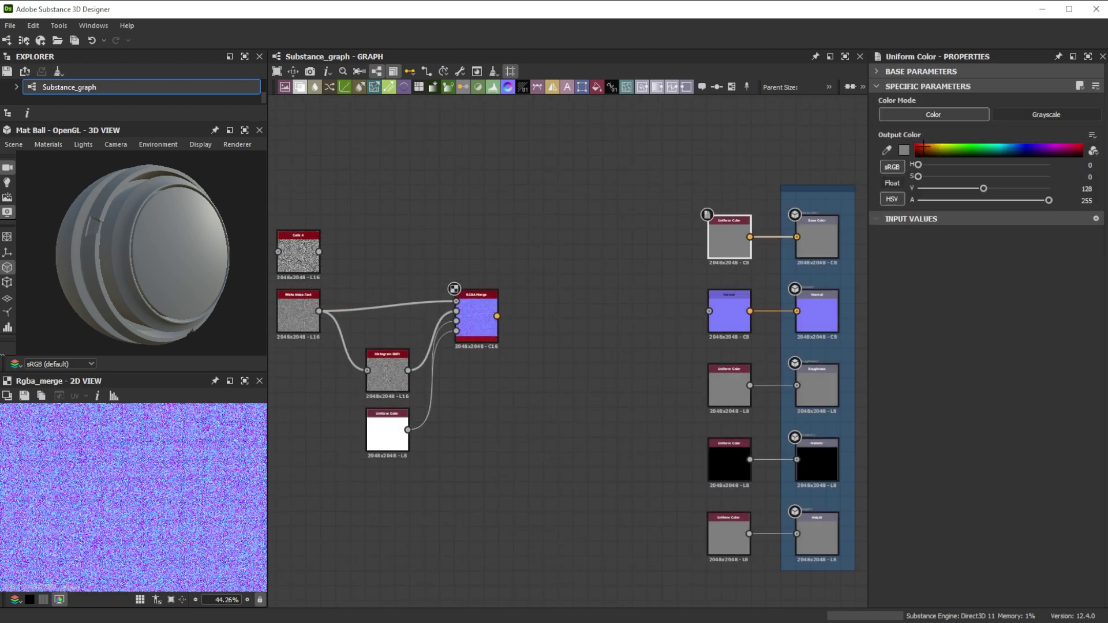
click(916, 148)
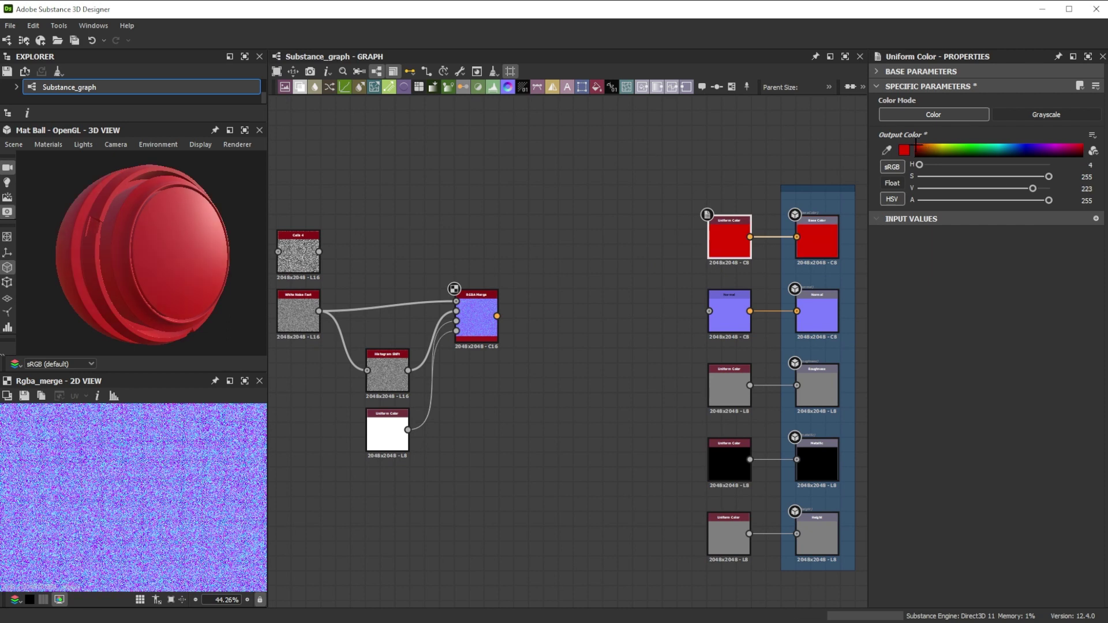
drag(917, 141, 915, 144)
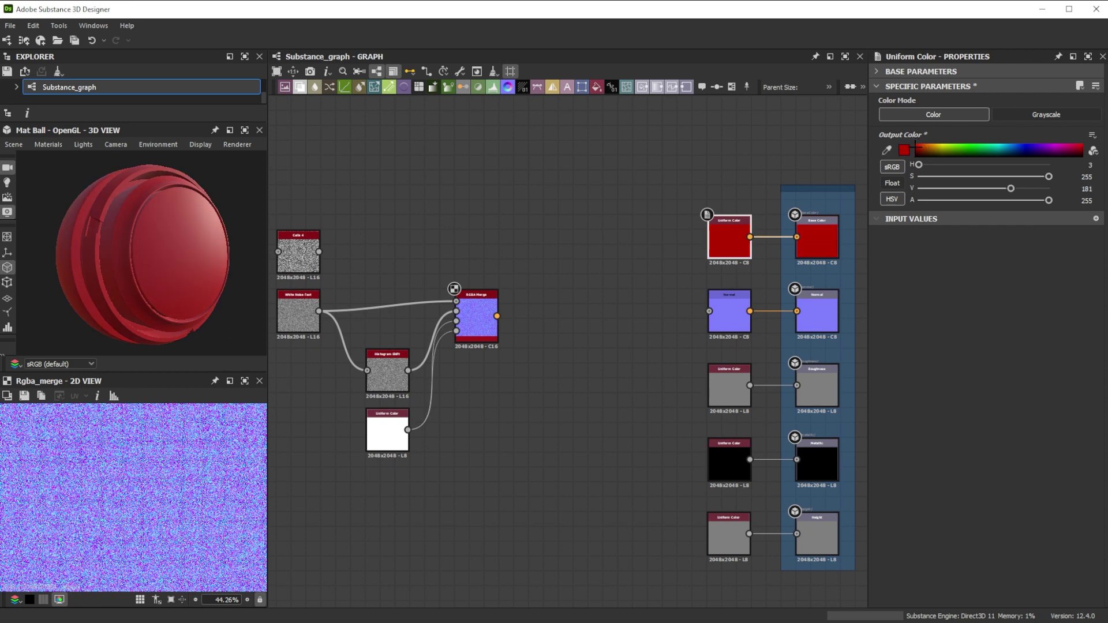
Step: Lower the roughness Uniform Color to about 57 and rotate the environment lighting
click(730, 383)
drag(997, 166, 969, 166)
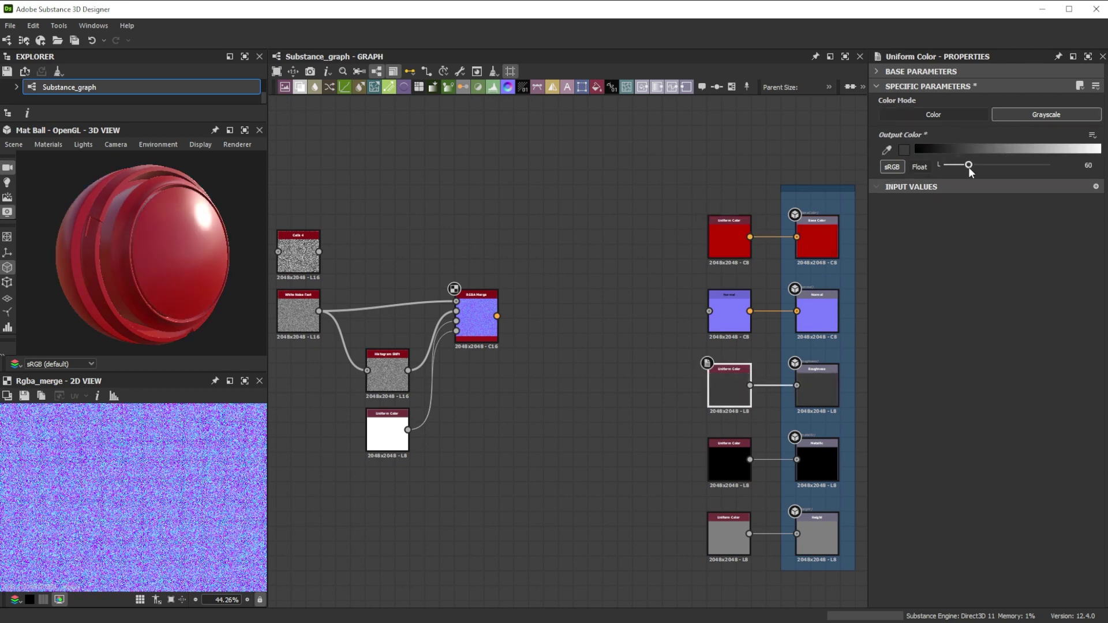
shift+right_drag(182, 258, 269, 268)
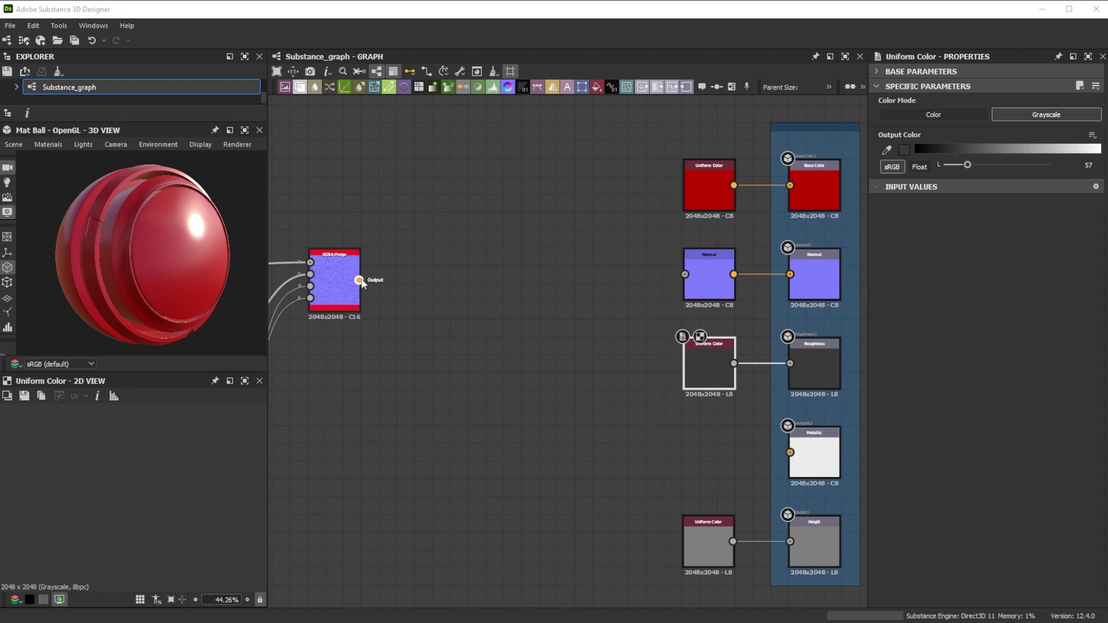
Step: Add a Grayscale Conversion of the RGBA Merge followed by Auto Levels
drag(359, 280, 413, 452)
text(grayscale)
click(456, 269)
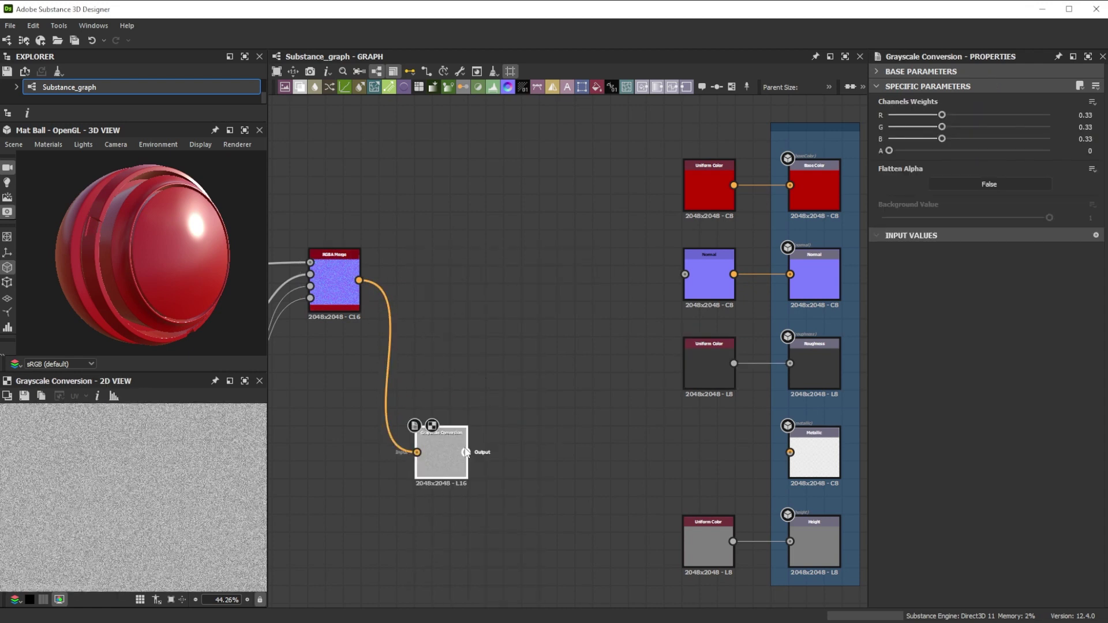
drag(501, 452, 501, 452)
click(517, 299)
click(518, 303)
Step: Add a grayscale Uniform Color set to value 1
key(space)
text(uniform)
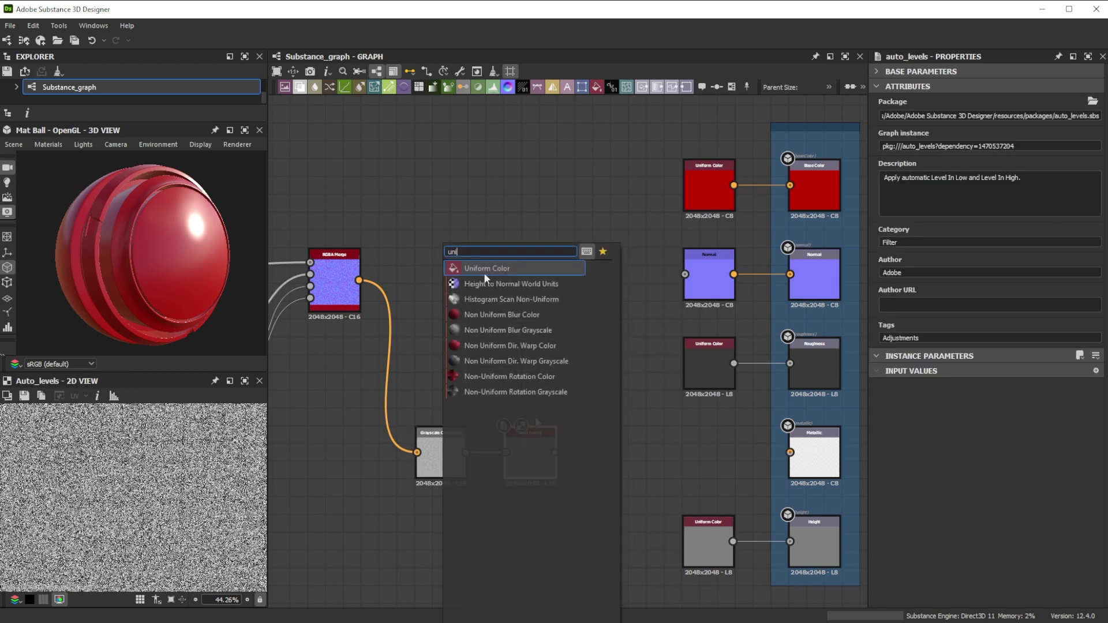
click(484, 269)
click(1047, 114)
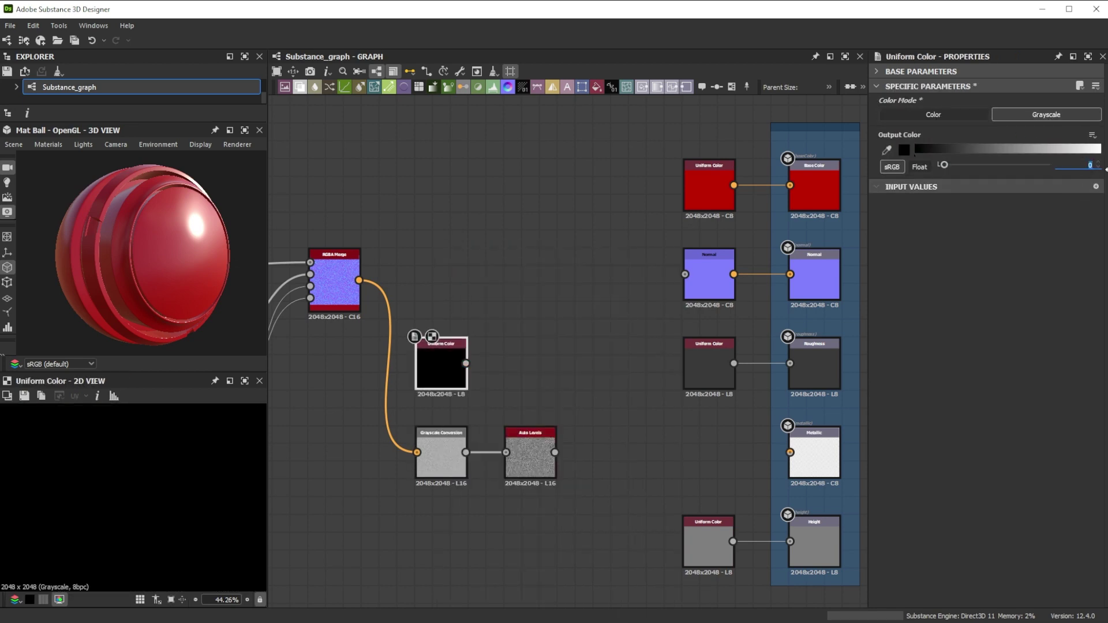
text(1)
key(Return)
Step: Blend Auto Levels with the grey colour and connect the result to the Metallic output
drag(465, 363, 613, 440)
click(640, 284)
drag(885, 115, 853, 120)
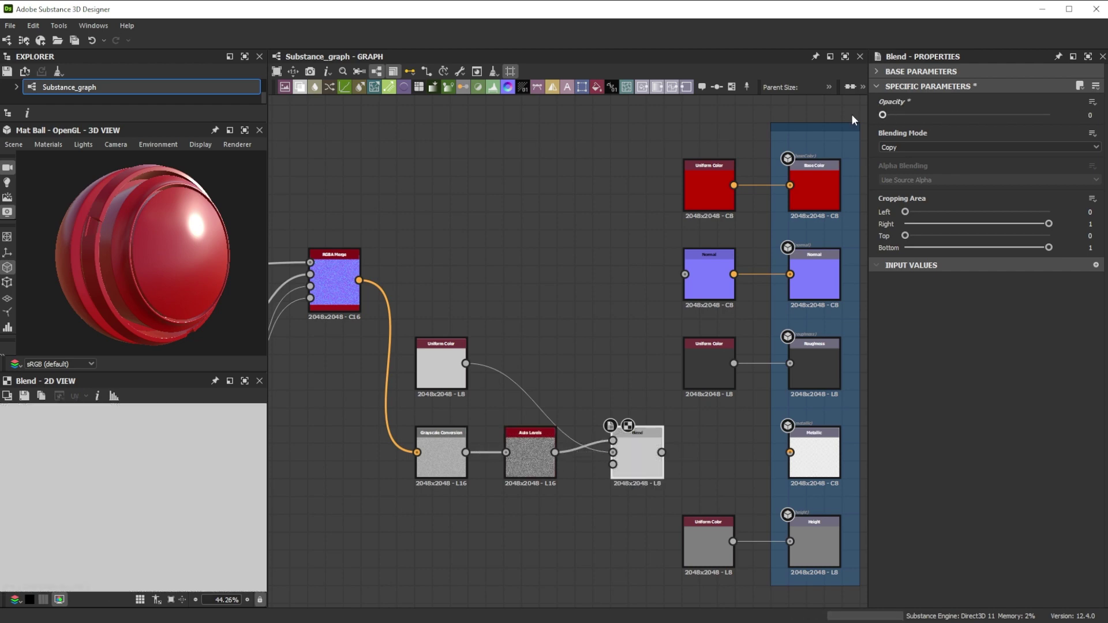
drag(661, 452, 790, 452)
double_click(814, 459)
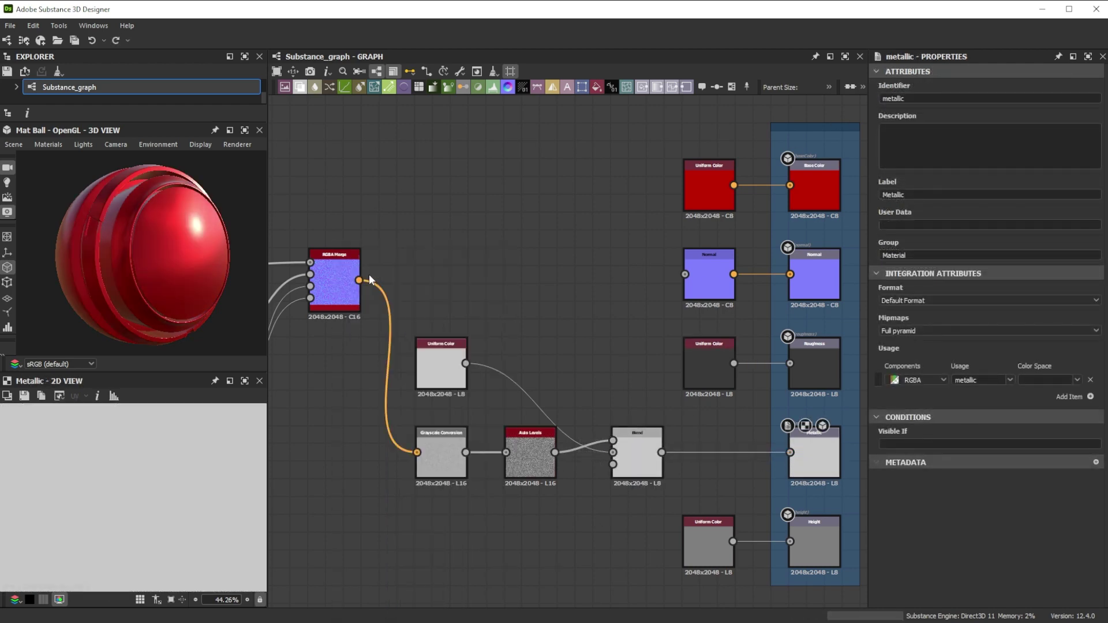
Step: Add a Normal node for the flakes and blend it in at 0.25 opacity
key(ctrl+v)
drag(359, 453, 382, 413)
drag(416, 275, 709, 294)
click(445, 266)
text(0.25)
key(Return)
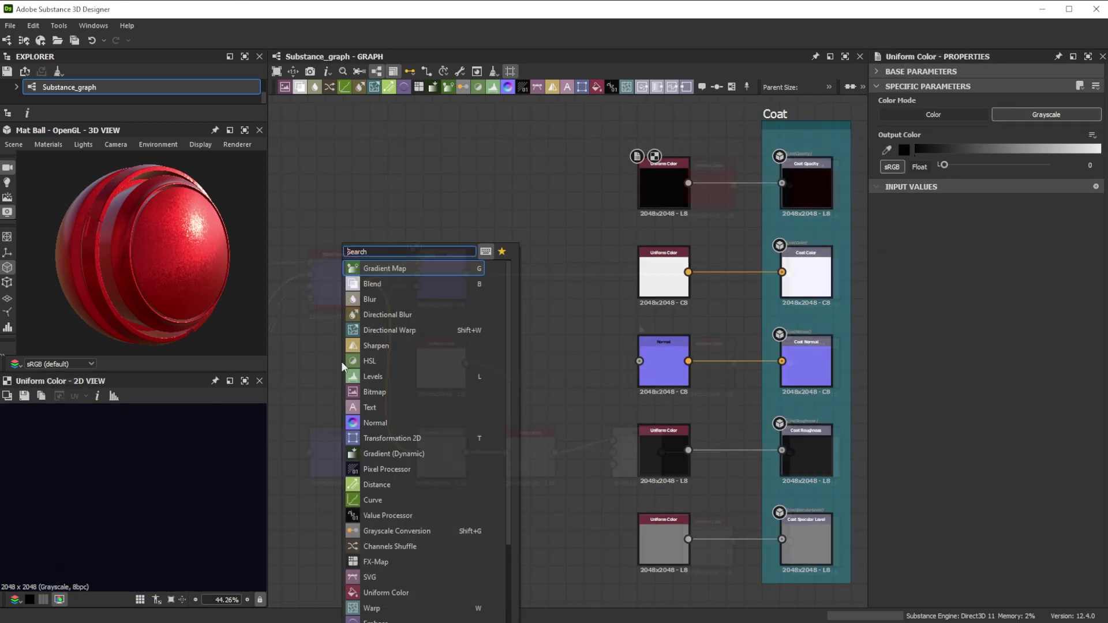
Step: Add Grunge Map 012 scratches and wire them into the Coat Normal node
text(12)
click(377, 268)
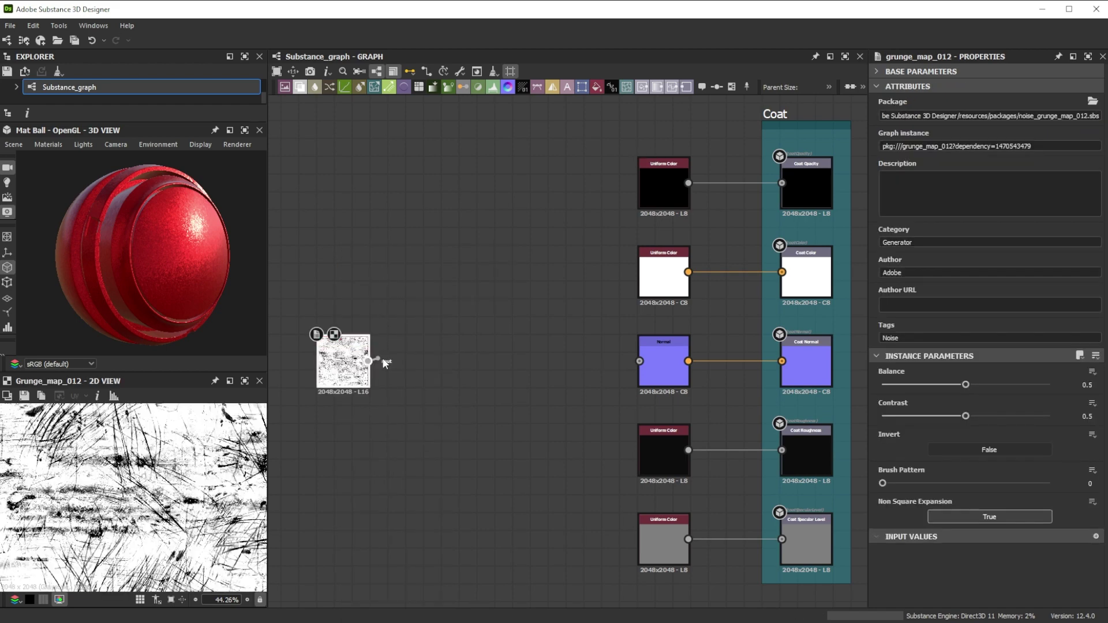
drag(385, 362, 641, 362)
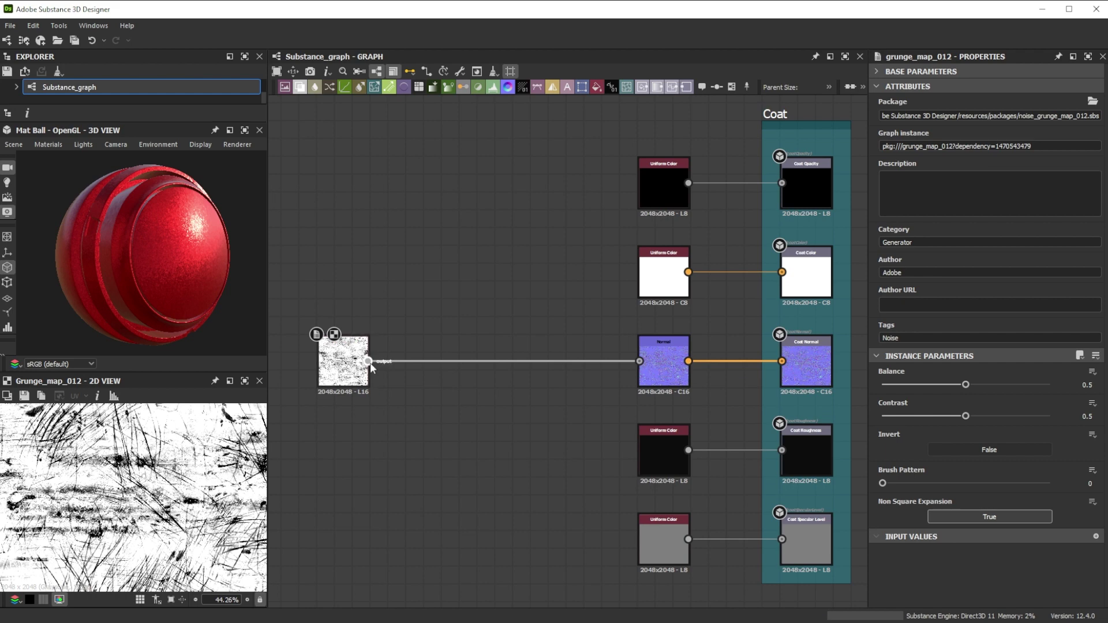
Step: Invert the scratches and blend them at 0.09 opacity over a black Uniform Color
drag(368, 362, 407, 448)
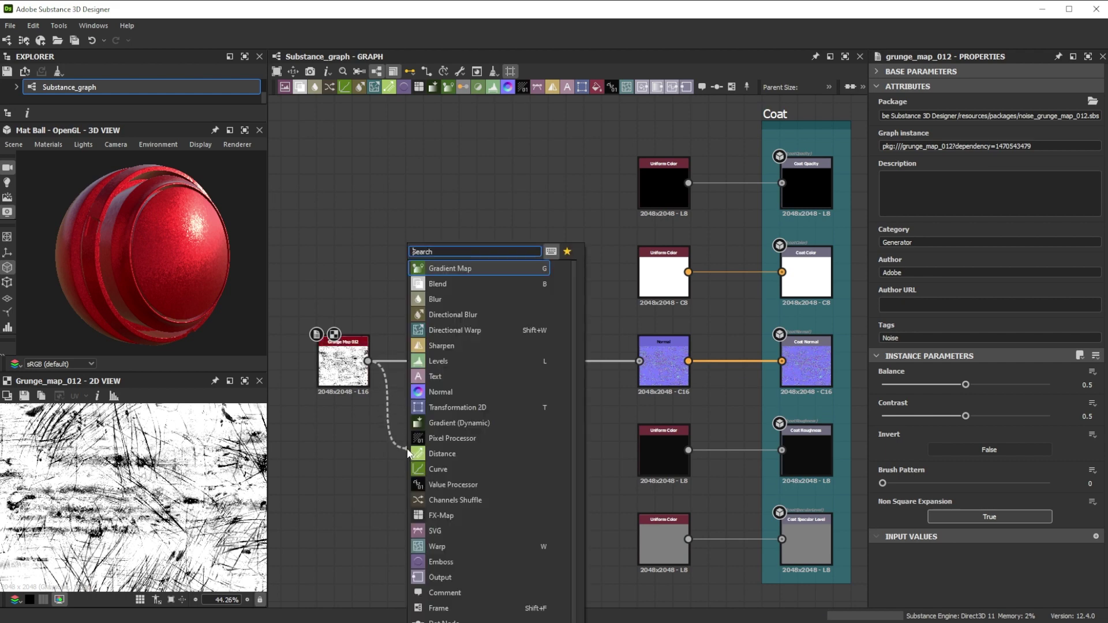
text(in)
click(449, 269)
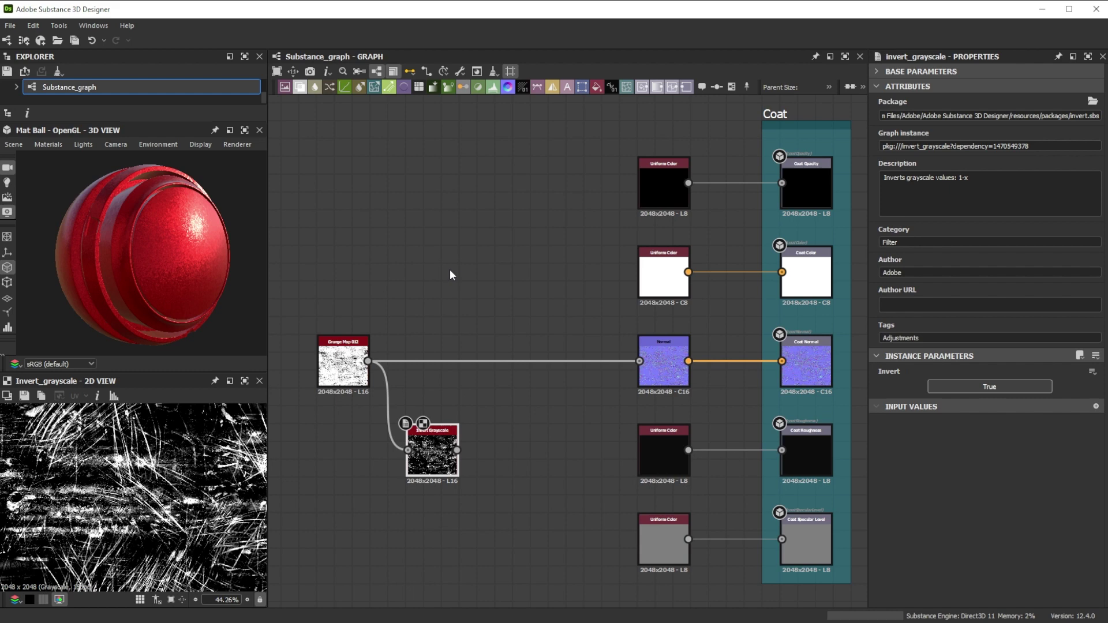
key(b)
drag(1049, 114, 889, 114)
key(space)
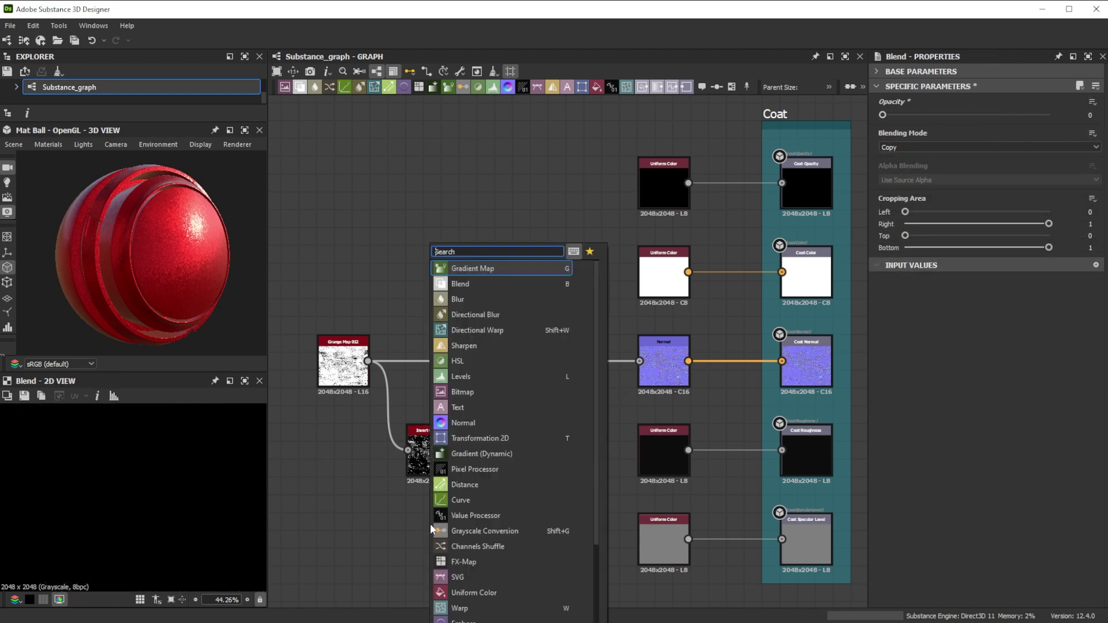
text(uniform)
key(Return)
click(1047, 114)
drag(457, 522, 782, 451)
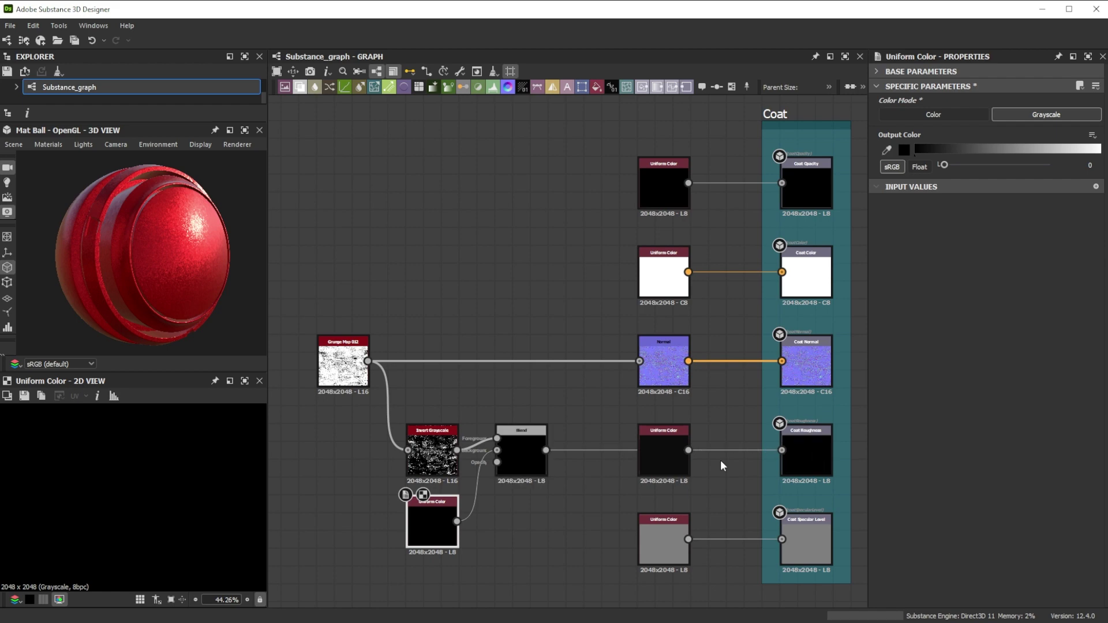
Step: Expose the red colour and grey value nodes as new graph inputs
click(653, 462)
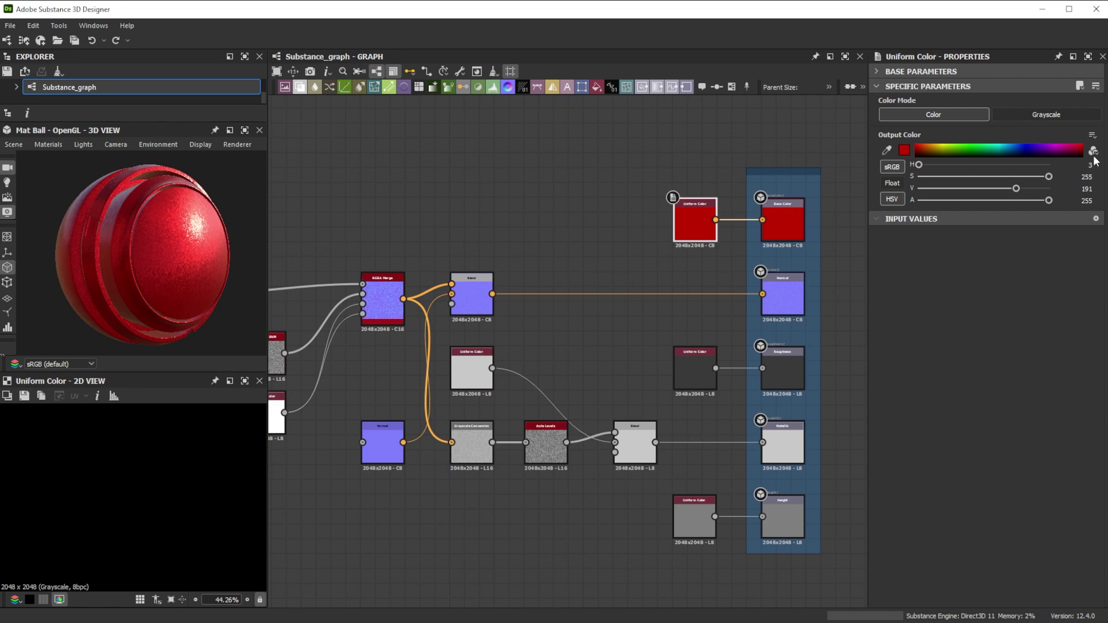
click(1093, 134)
click(1062, 149)
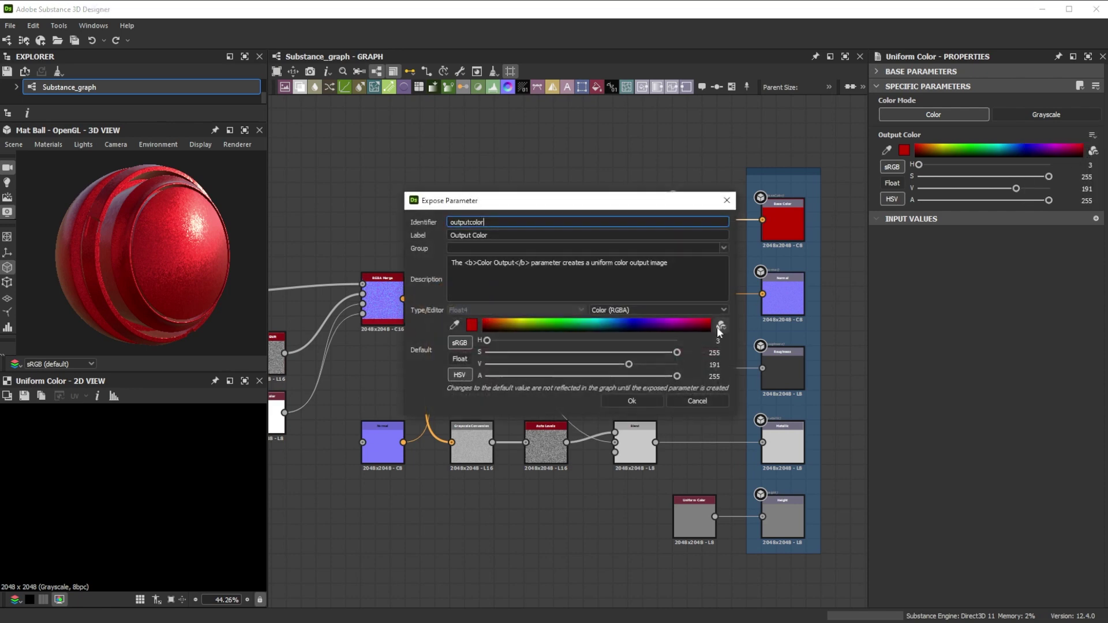
click(632, 401)
click(1075, 134)
click(1062, 149)
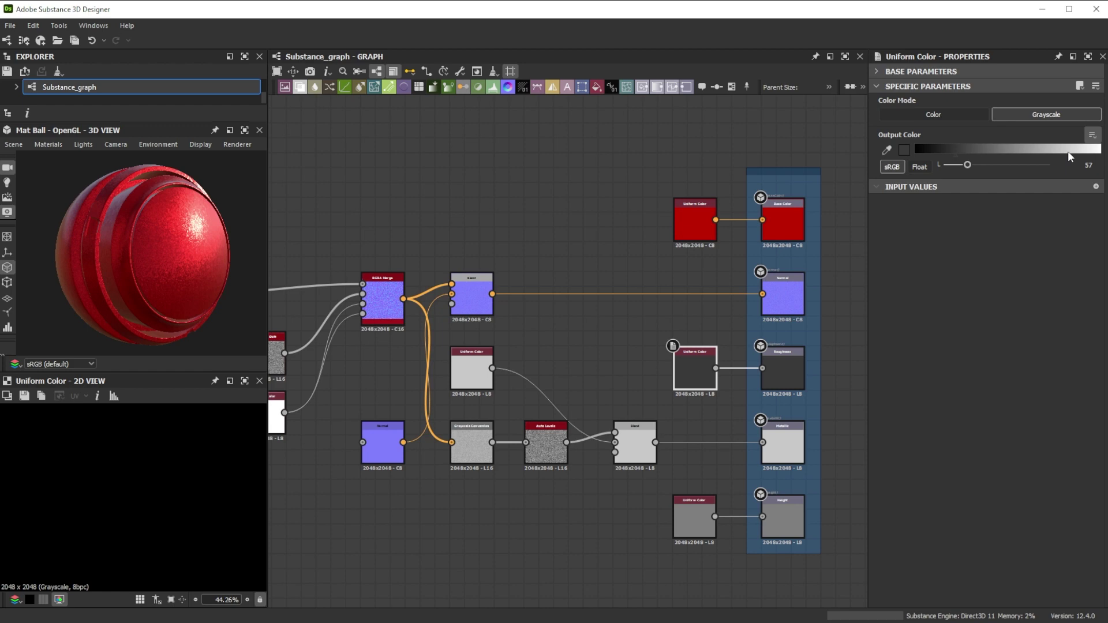
click(1093, 135)
click(1062, 149)
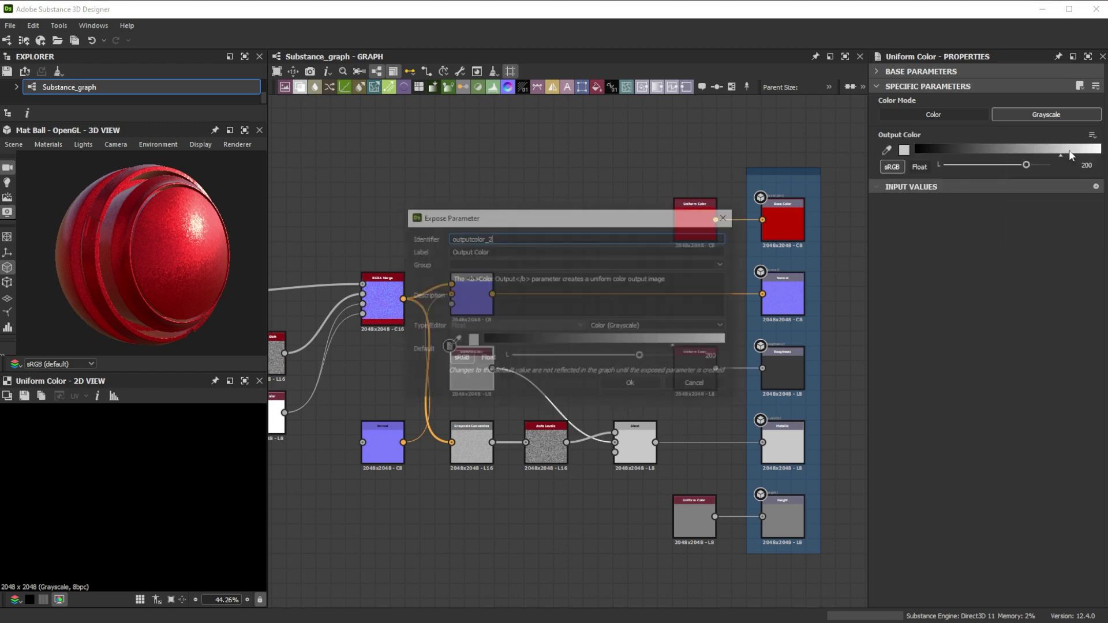
click(631, 384)
Step: Expose the opacity of the upper and lower Blend nodes as graph inputs
click(472, 297)
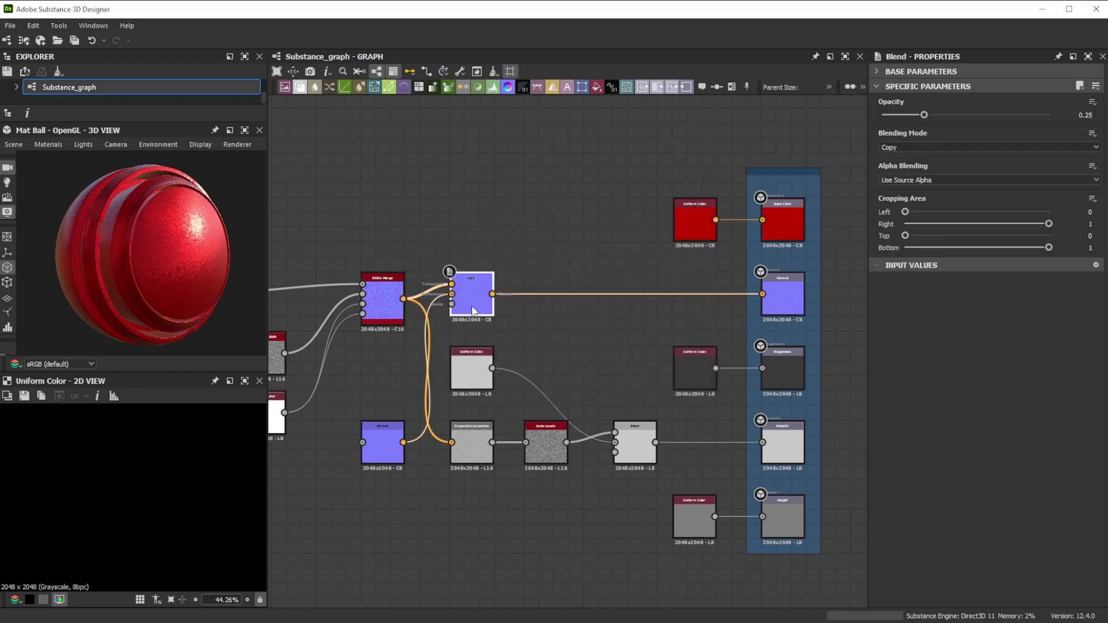
click(1093, 102)
click(1075, 119)
click(649, 401)
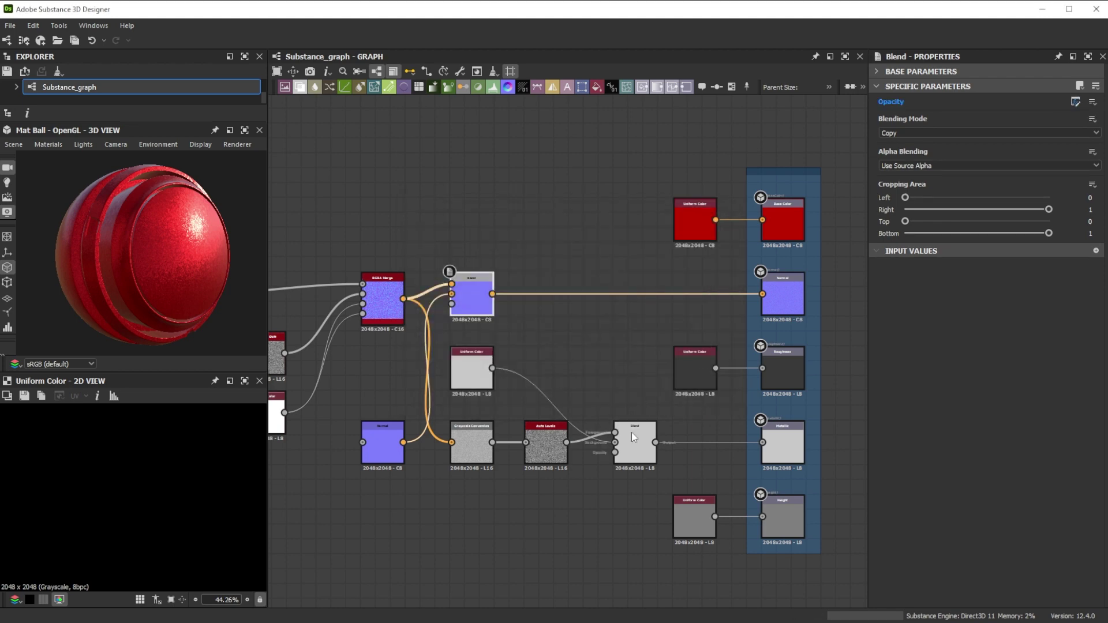
click(632, 431)
click(1093, 102)
click(1076, 119)
click(647, 401)
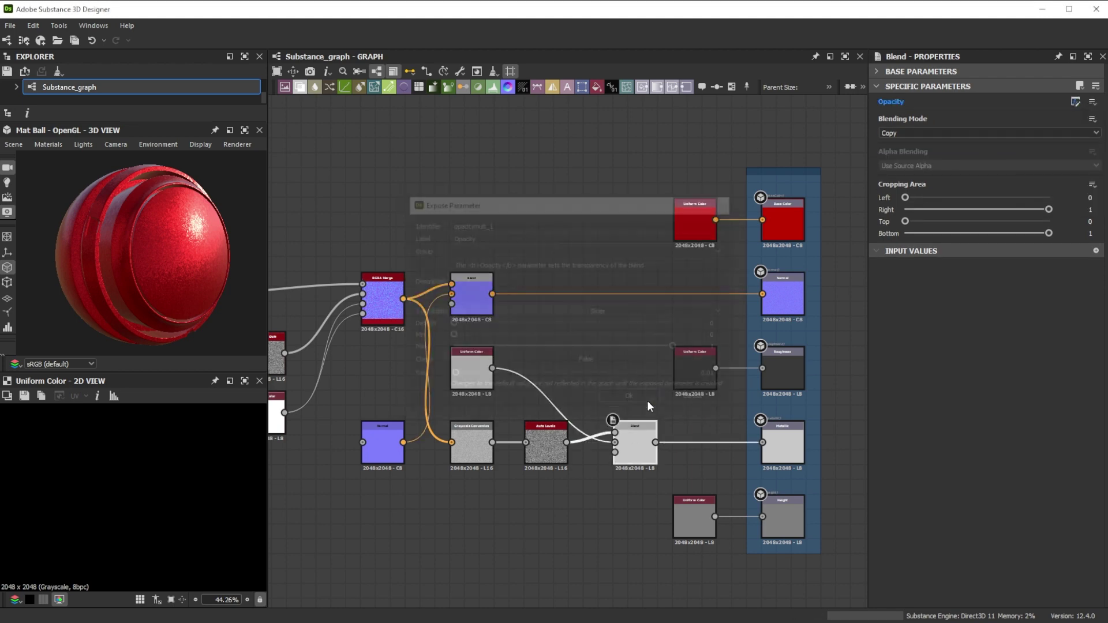
Step: Label the inputs Color, Roughness, Metallic, Flake Strength and Metallic Flake Variation
click(843, 290)
click(883, 143)
text(Color)
click(883, 161)
text(Roughness)
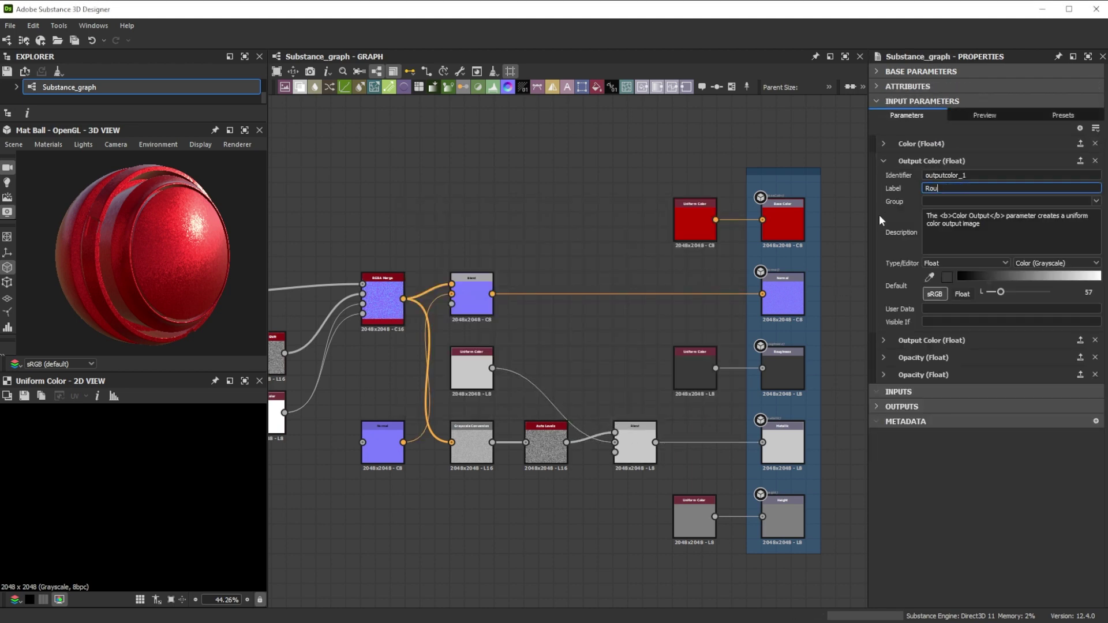
click(883, 179)
text(Metallic)
click(883, 196)
text(Flake Strength)
click(883, 213)
text(Metallic F)
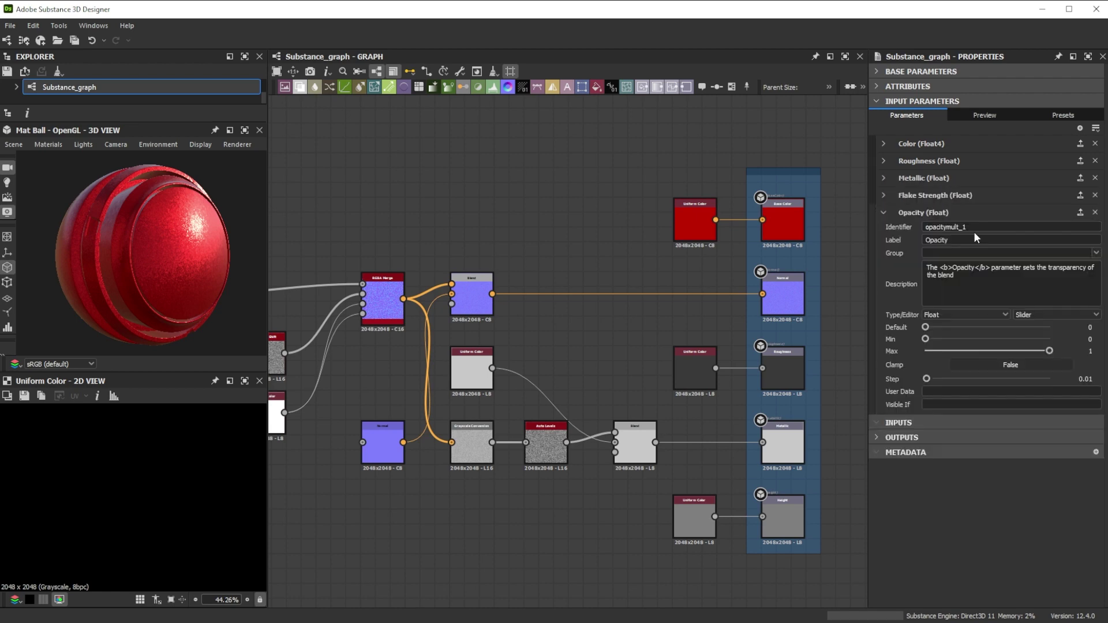
text(lake Variation)
key(Return)
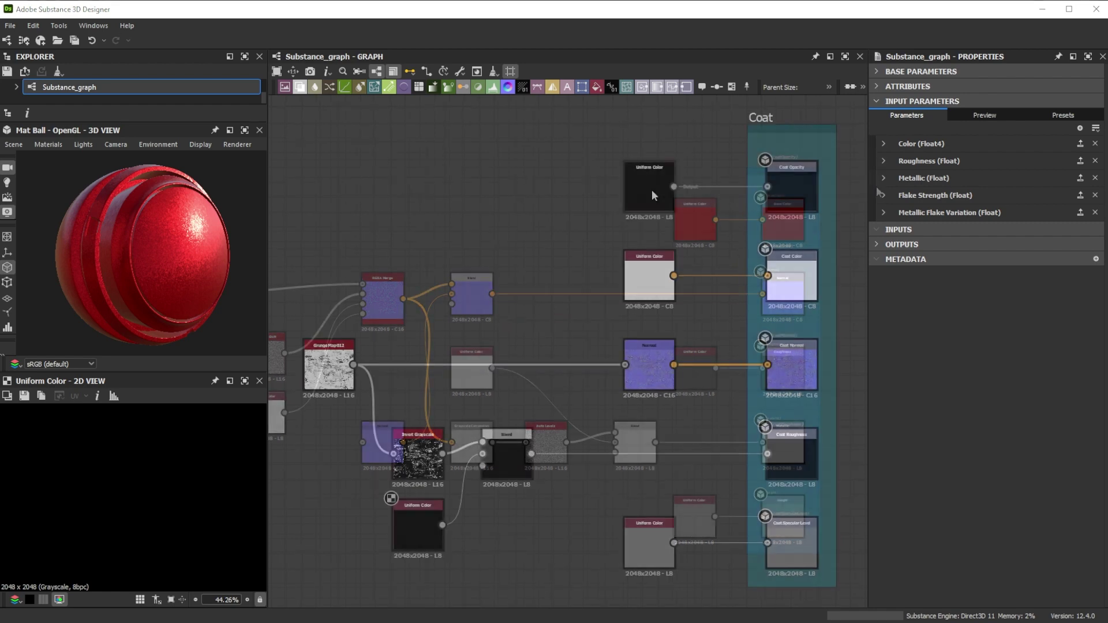
Step: Expose the black coat opacity value and the white coat colour as graph inputs
click(651, 185)
click(1093, 135)
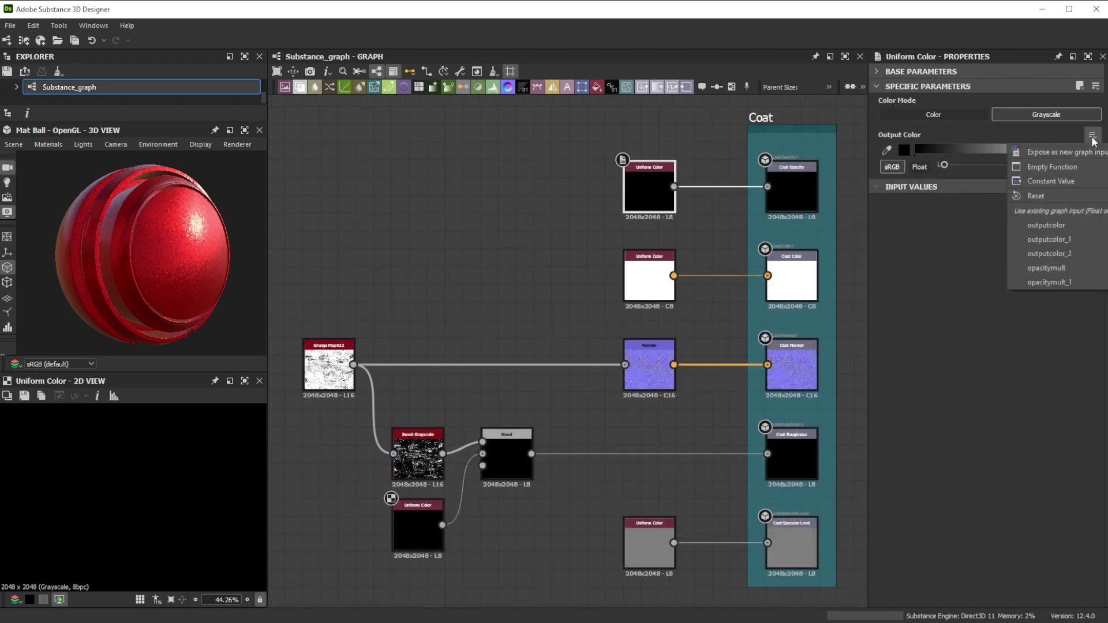
click(1039, 145)
click(636, 380)
click(650, 277)
click(1093, 135)
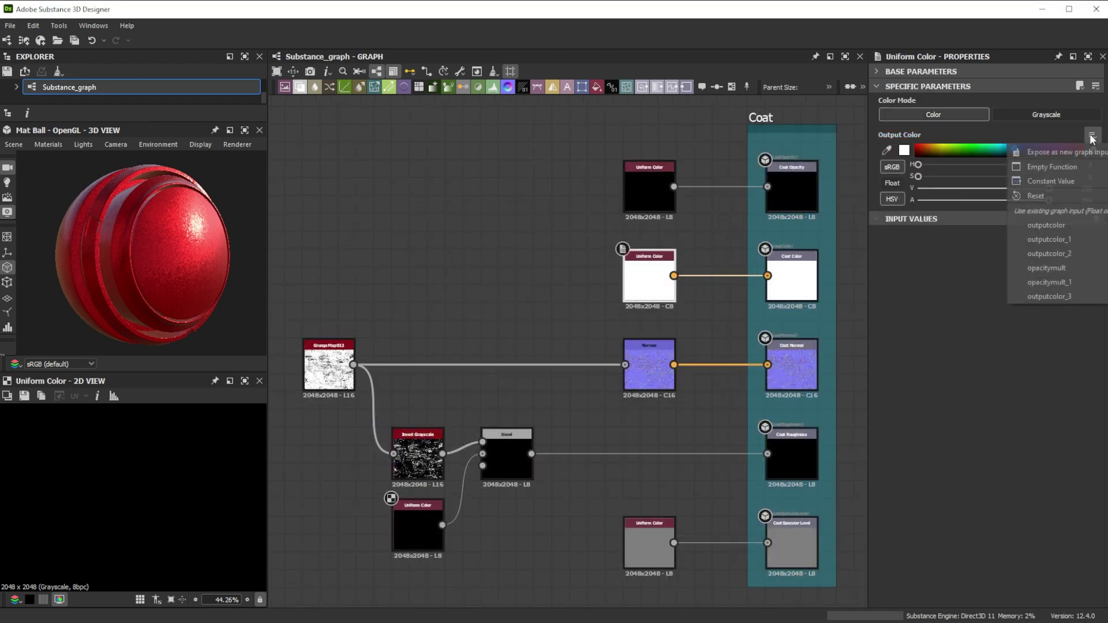
click(1066, 153)
click(639, 396)
Step: Expose the black blend background value and the Coat Blend opacity as graph inputs
click(418, 525)
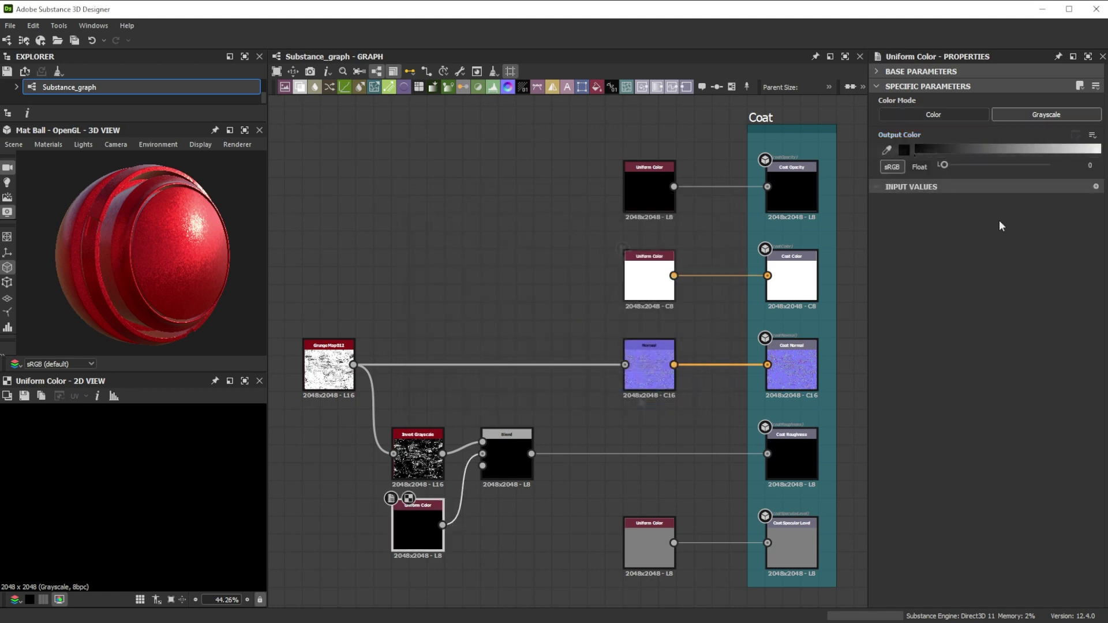
click(1093, 135)
click(1065, 152)
click(630, 381)
click(508, 456)
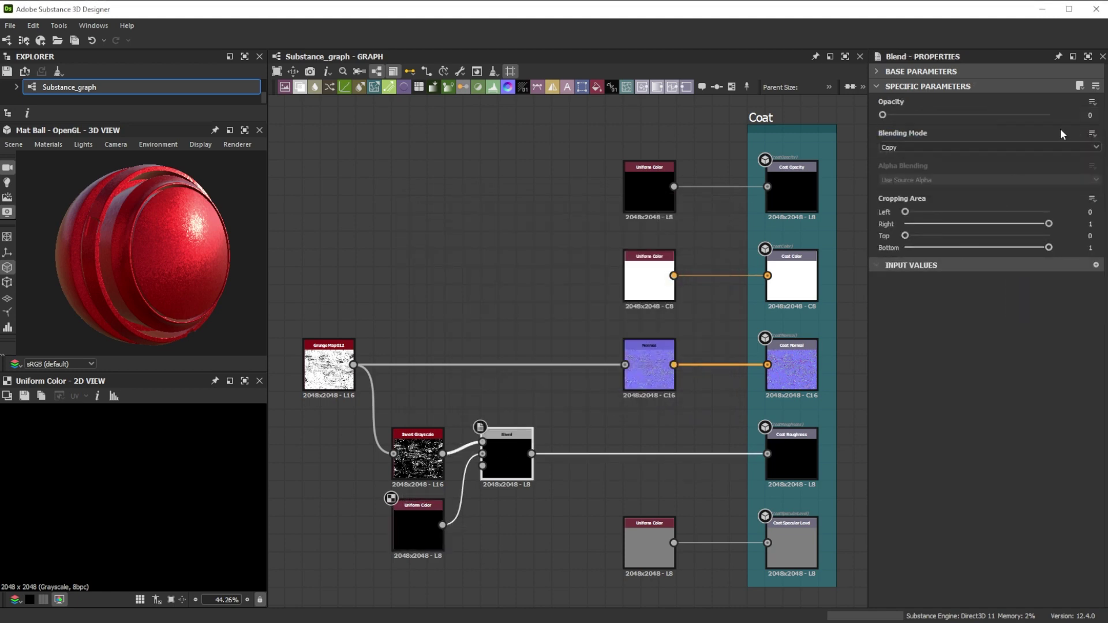
click(1091, 102)
click(1074, 118)
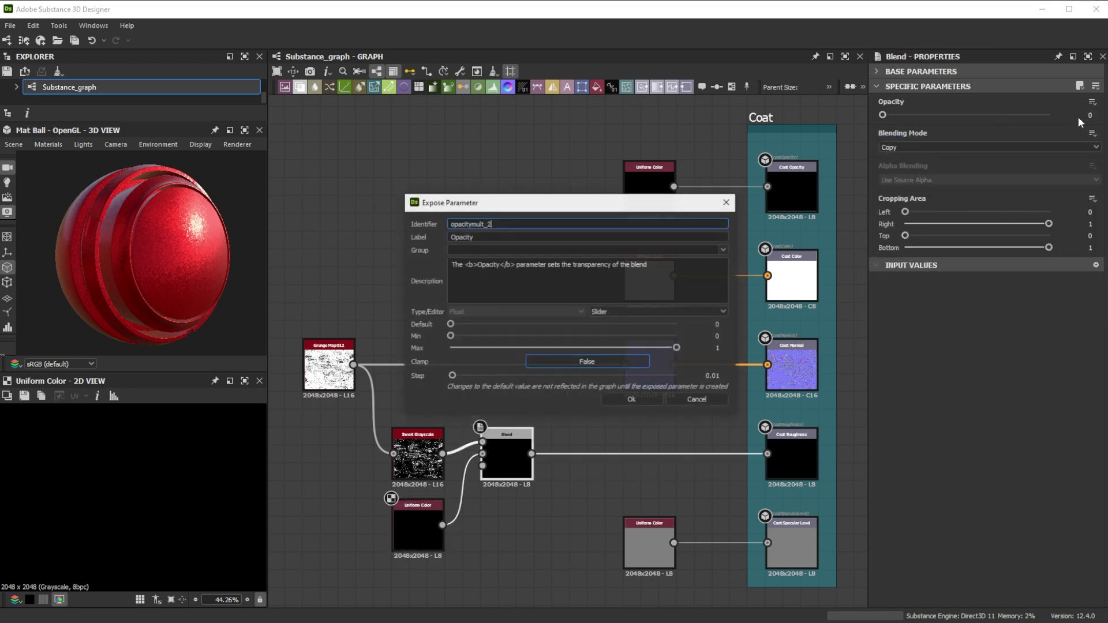
click(631, 399)
Step: Relabel the new inputs Coat Opacity, Coat Color and Coat Roughness
click(629, 396)
click(884, 230)
triple_click(955, 257)
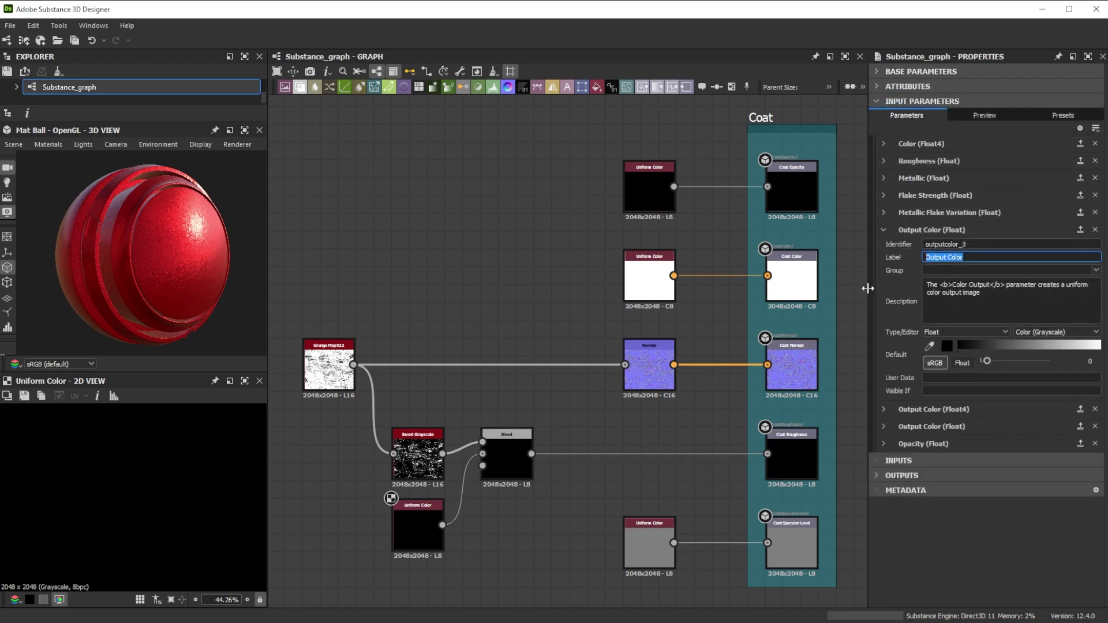
text(Coat Opacity)
click(881, 229)
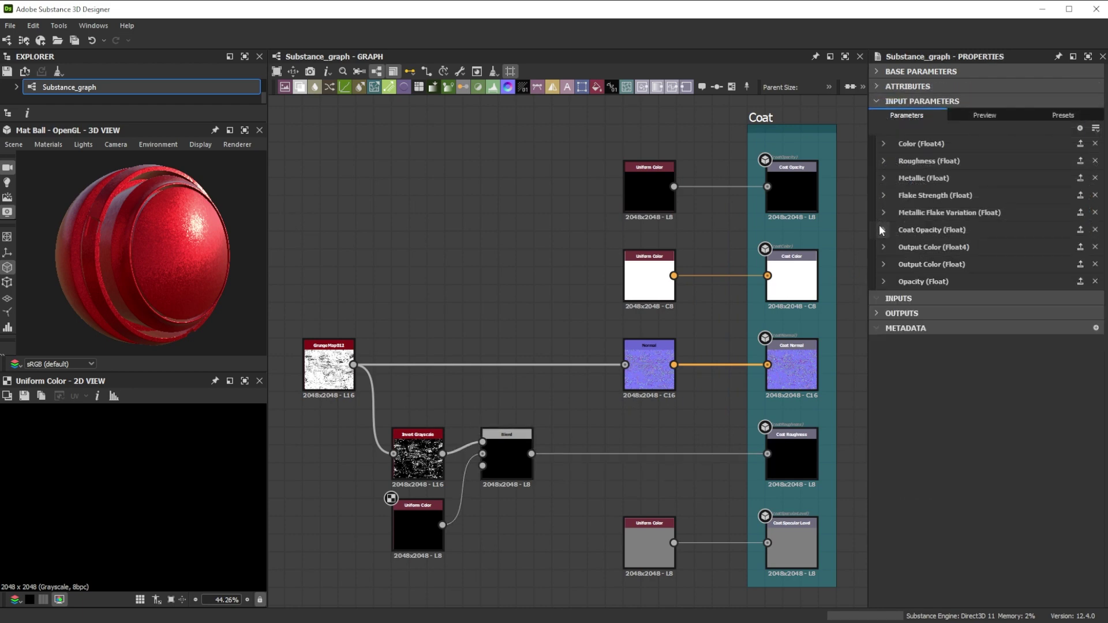
click(884, 247)
triple_click(952, 274)
text(Coat Color)
key(Return)
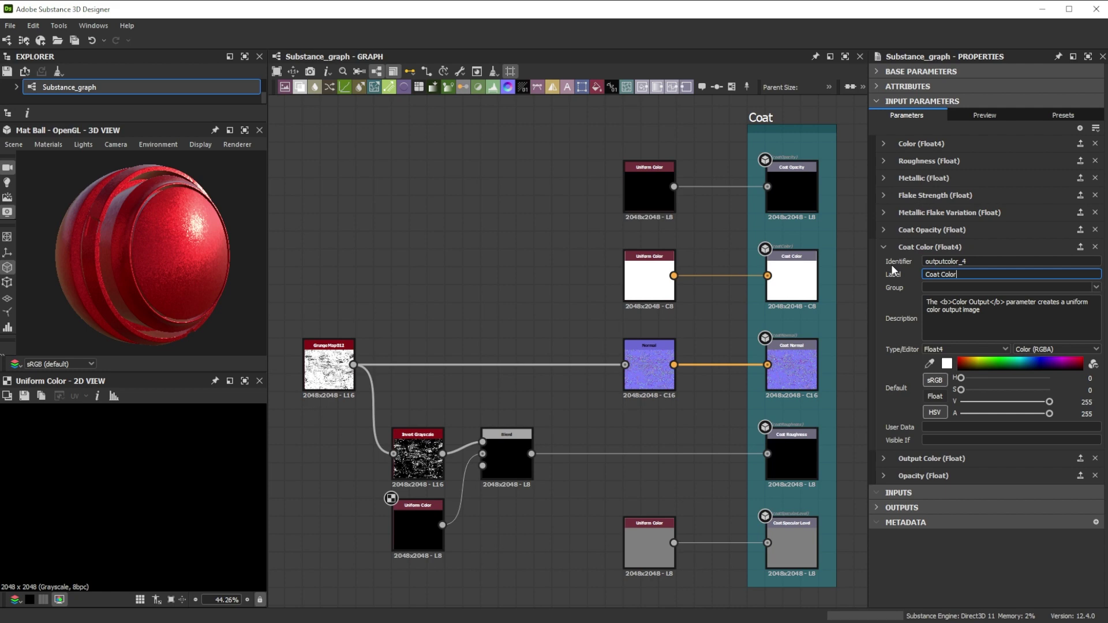
click(883, 247)
click(883, 264)
triple_click(952, 291)
text(Coat Roughness)
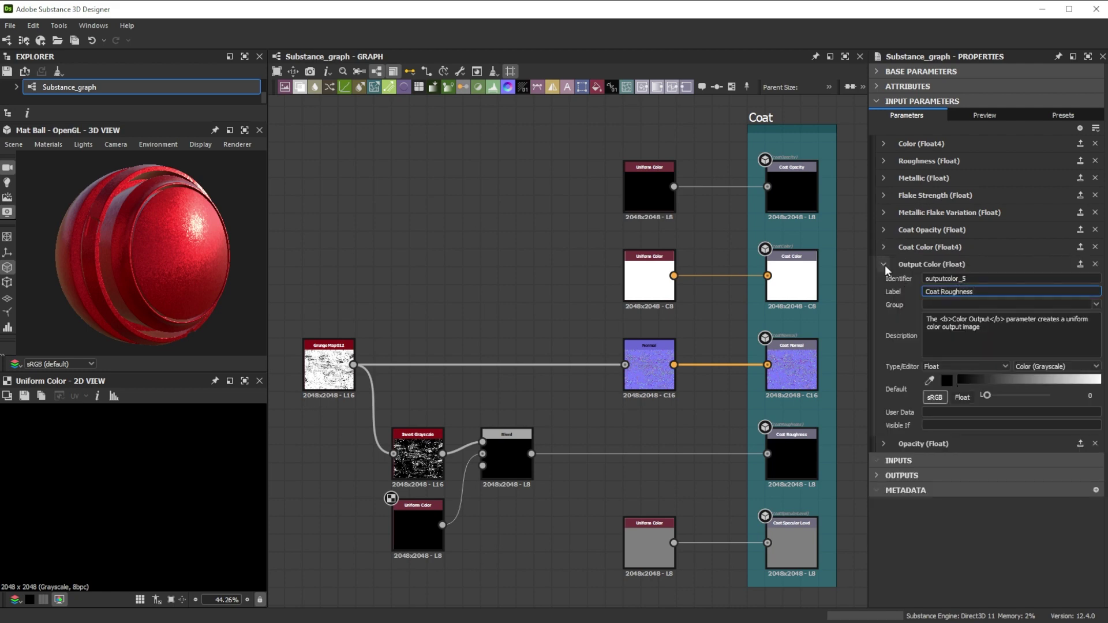
click(884, 265)
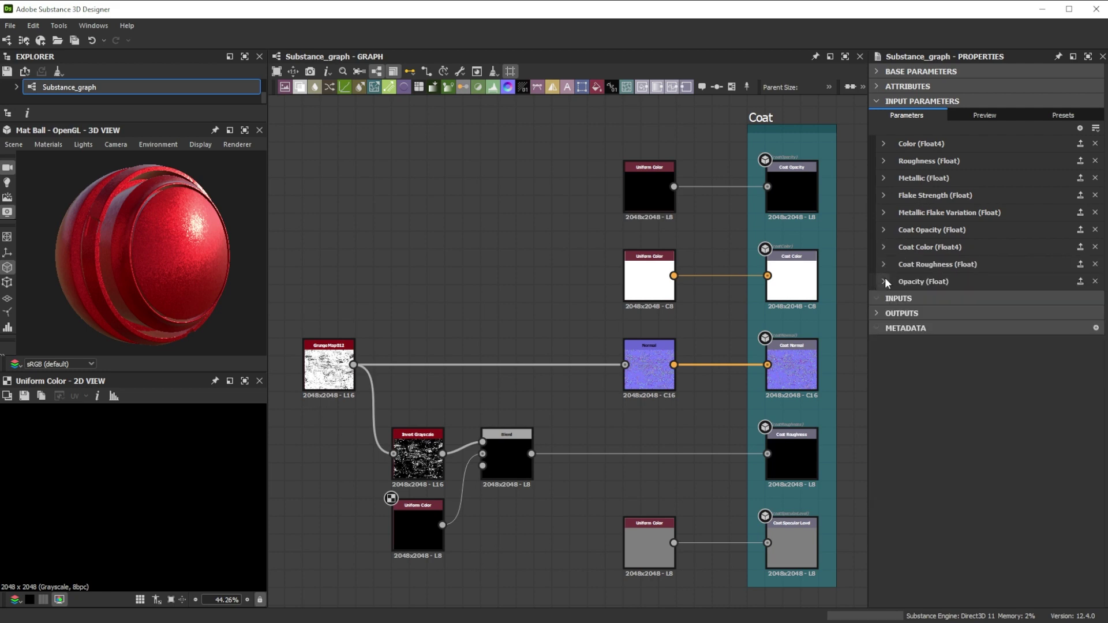
Step: Label the opacity input Scratch Strength with identifier scratch_strength
click(884, 281)
triple_click(953, 309)
text(Scratch Strength)
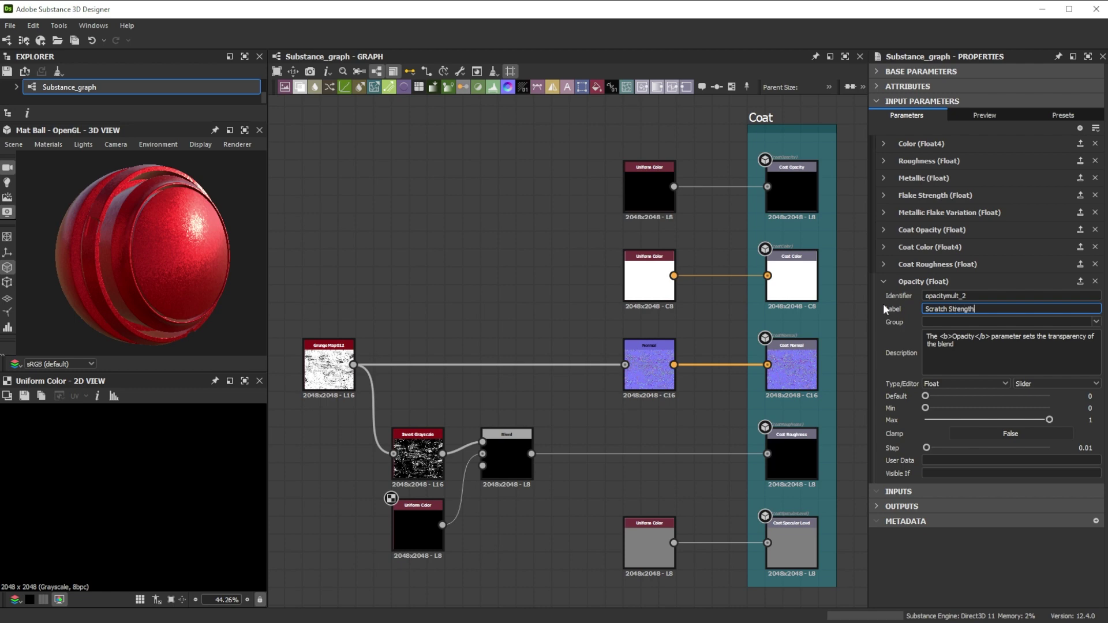
key(Return)
key(shift+Tab)
text(Scratch_Strength)
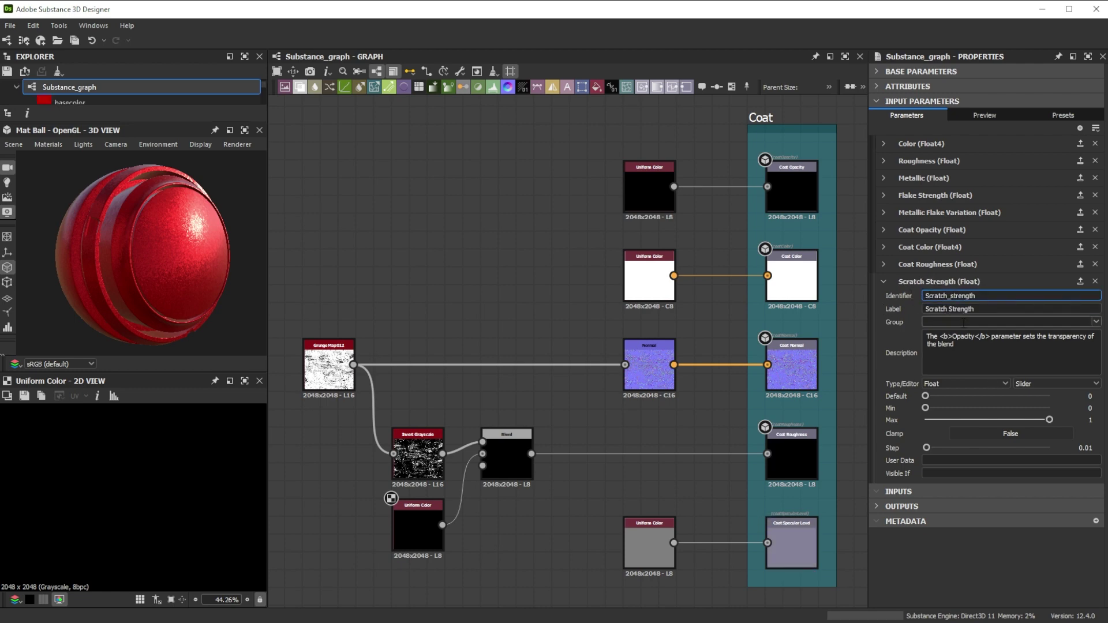
click(926, 295)
key(Delete)
text(s)
key(Return)
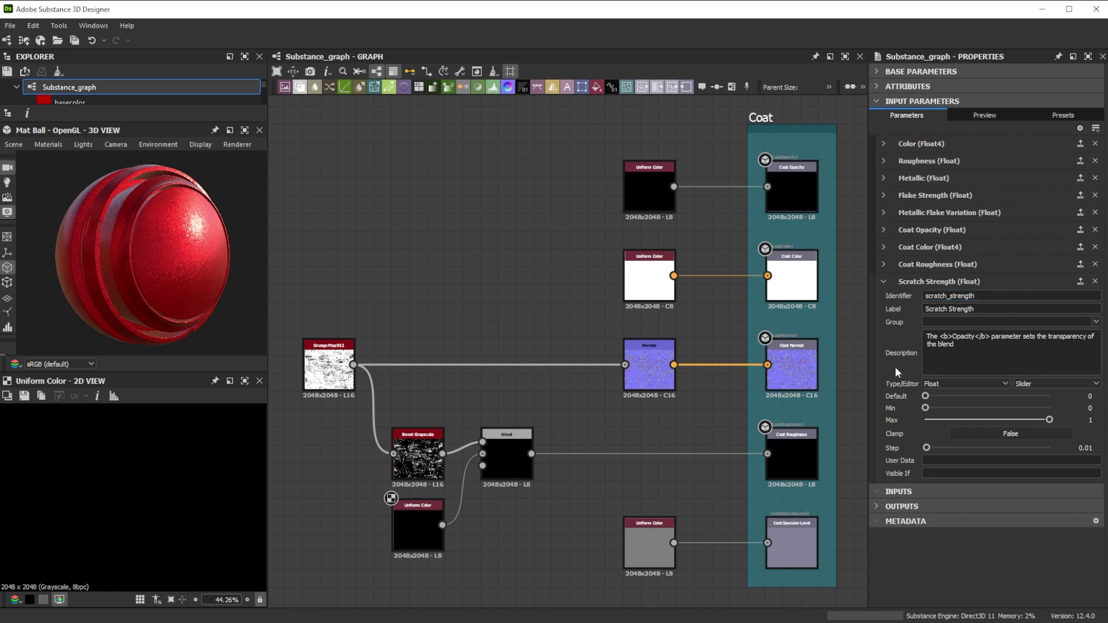
Step: Give the Normal node's Intensity a function reading scratch_strength via Get Float
click(649, 359)
click(1093, 102)
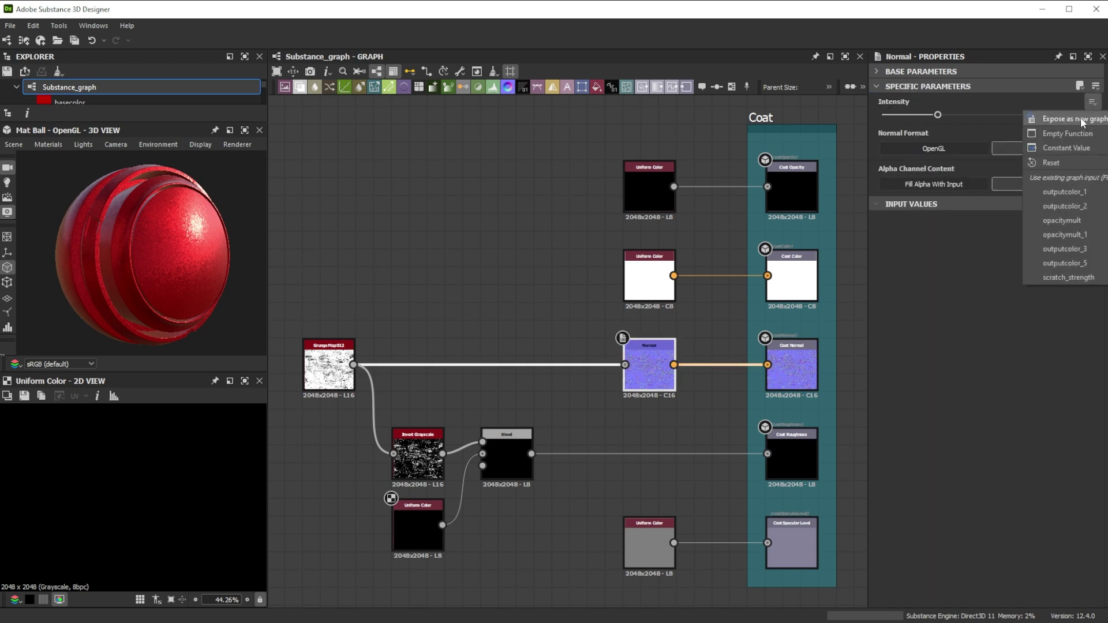
click(1068, 133)
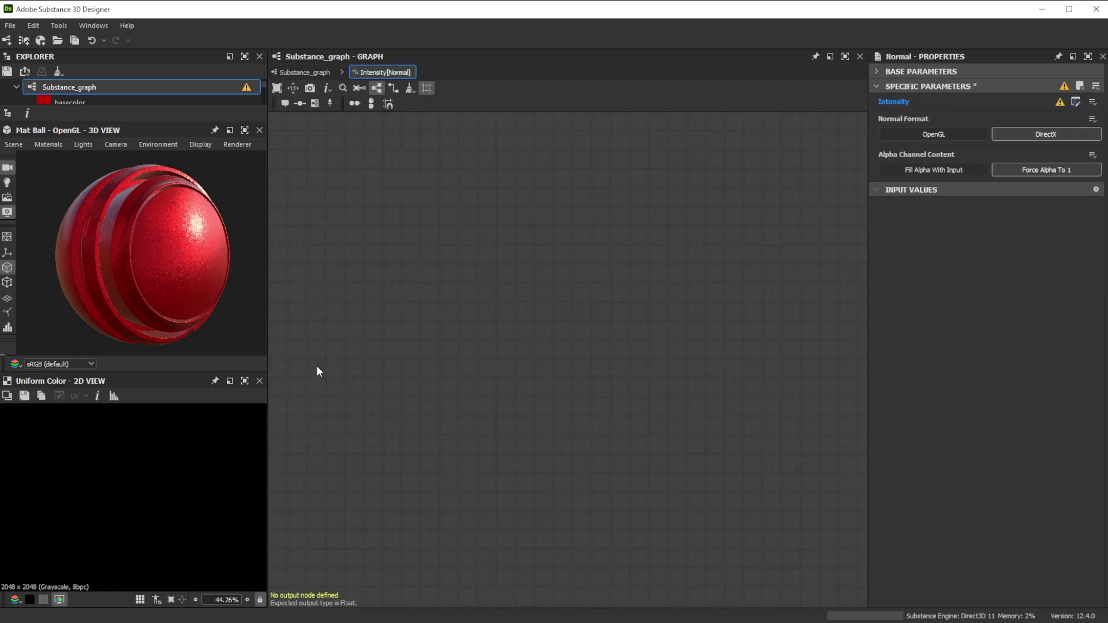
key(space)
text(get)
key(Return)
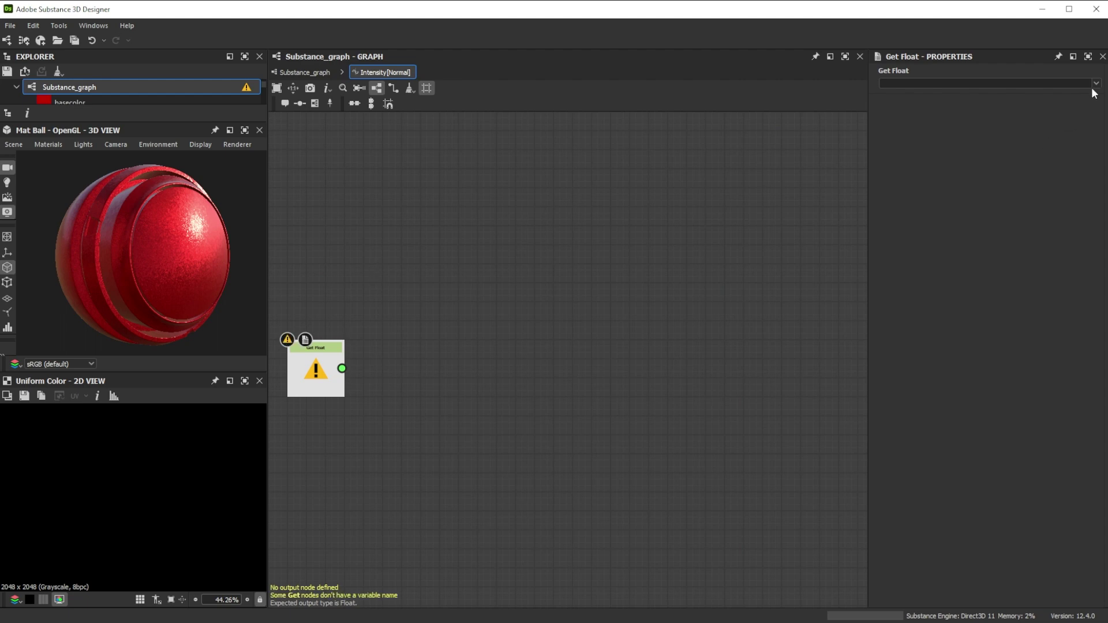
click(1095, 84)
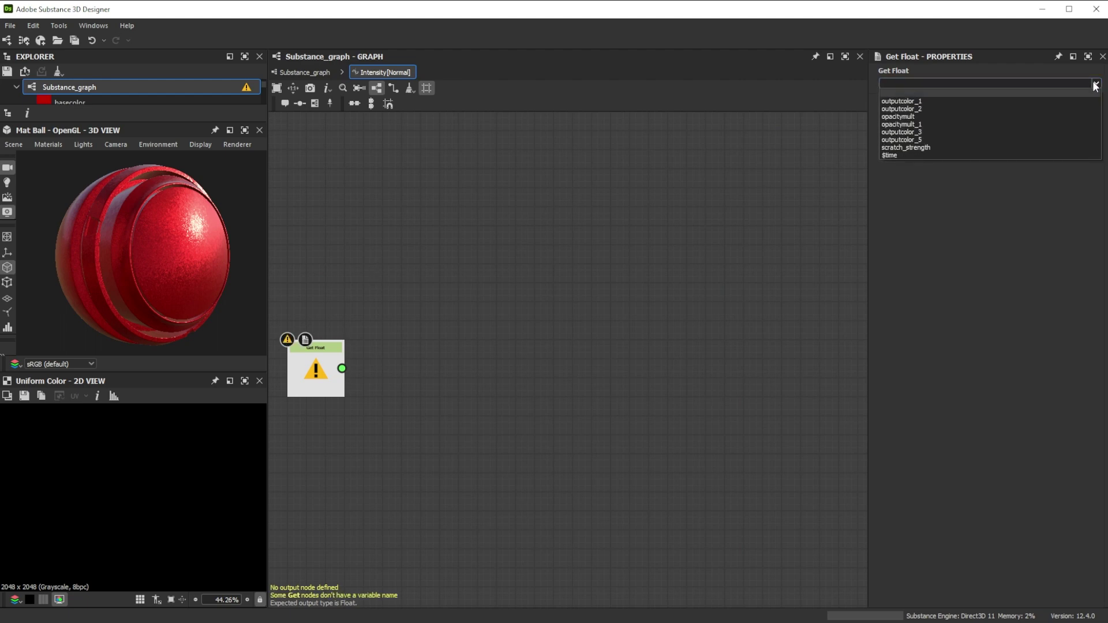
click(923, 148)
Step: Add a Division node and a Float constant of 10 to the function graph
key(space)
text(di)
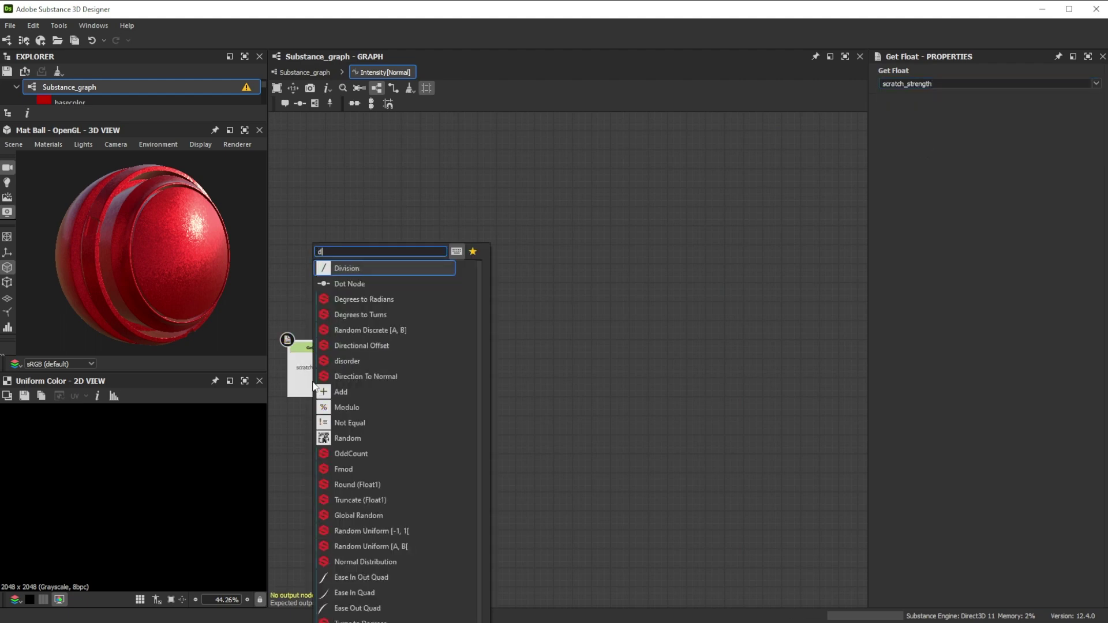
click(386, 268)
key(space)
text(flo)
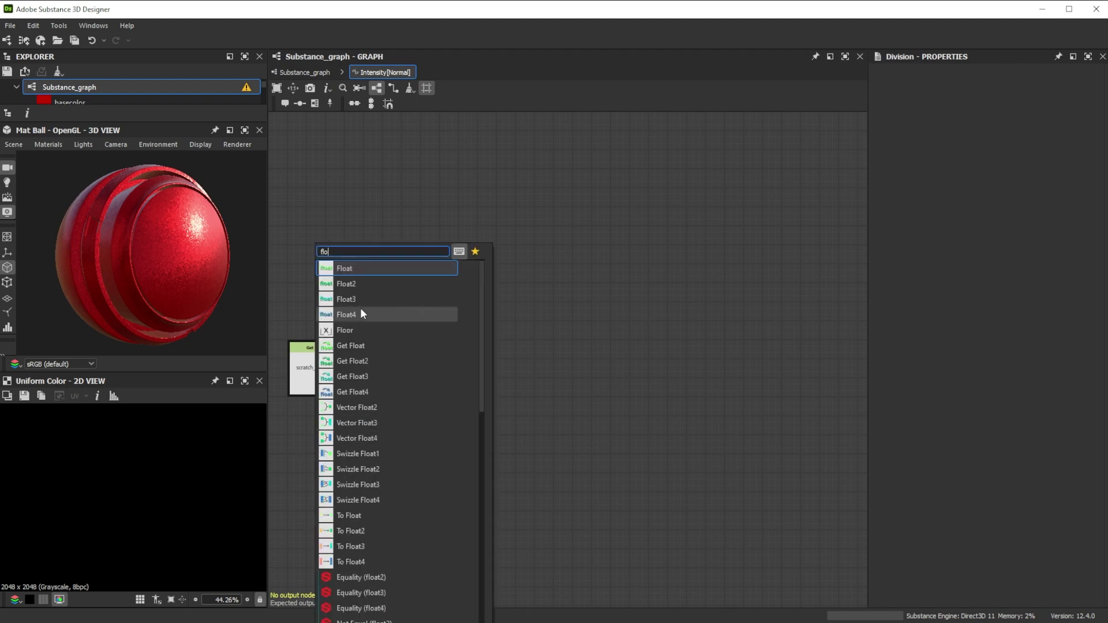
click(360, 309)
text(10)
key(Return)
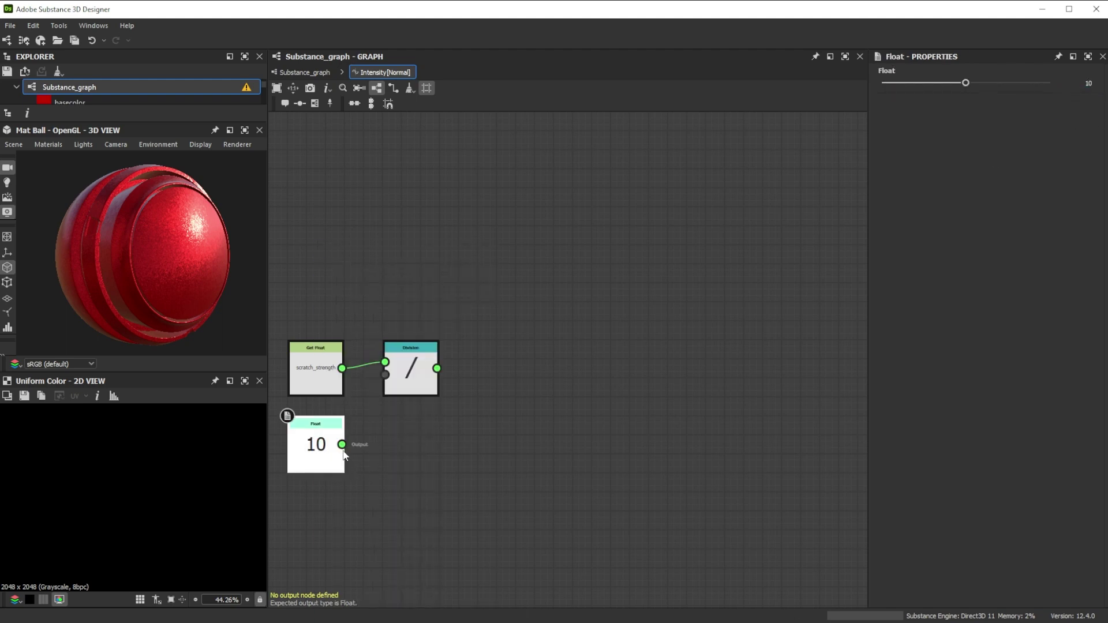
Step: Make Division the function's output and send the package to Substance 3D Stager
click(403, 379)
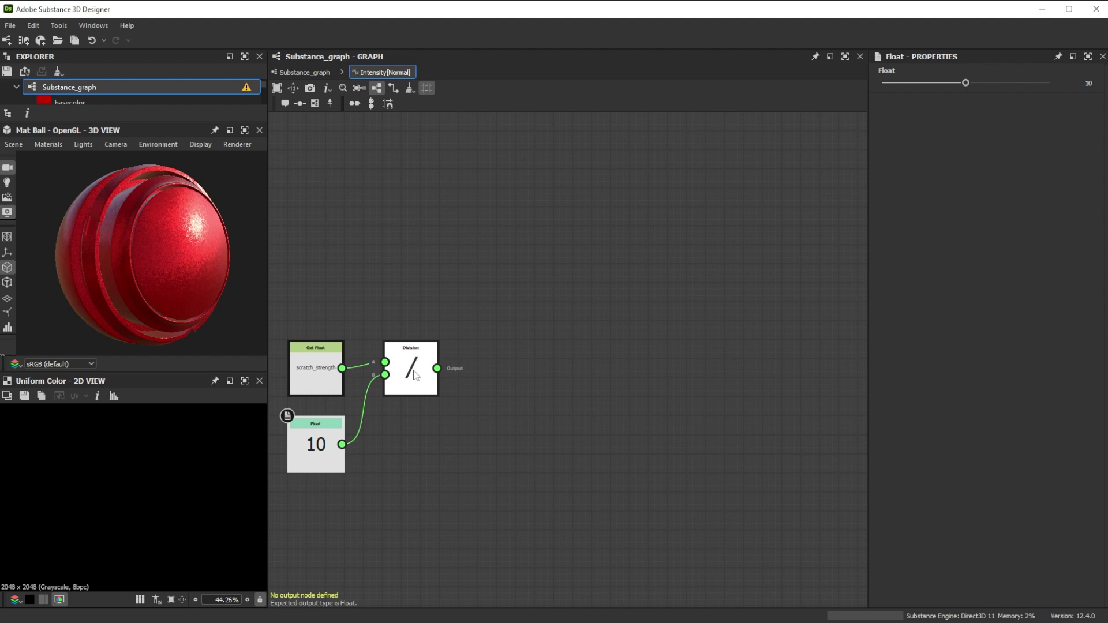
right_click(416, 374)
click(444, 427)
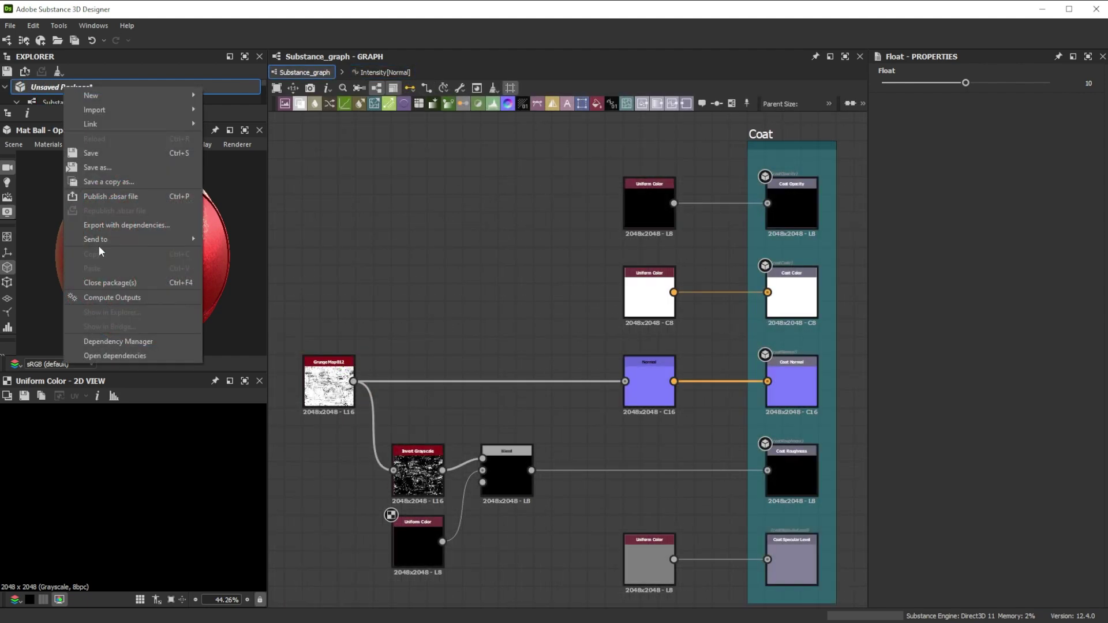
mouse_move(101, 241)
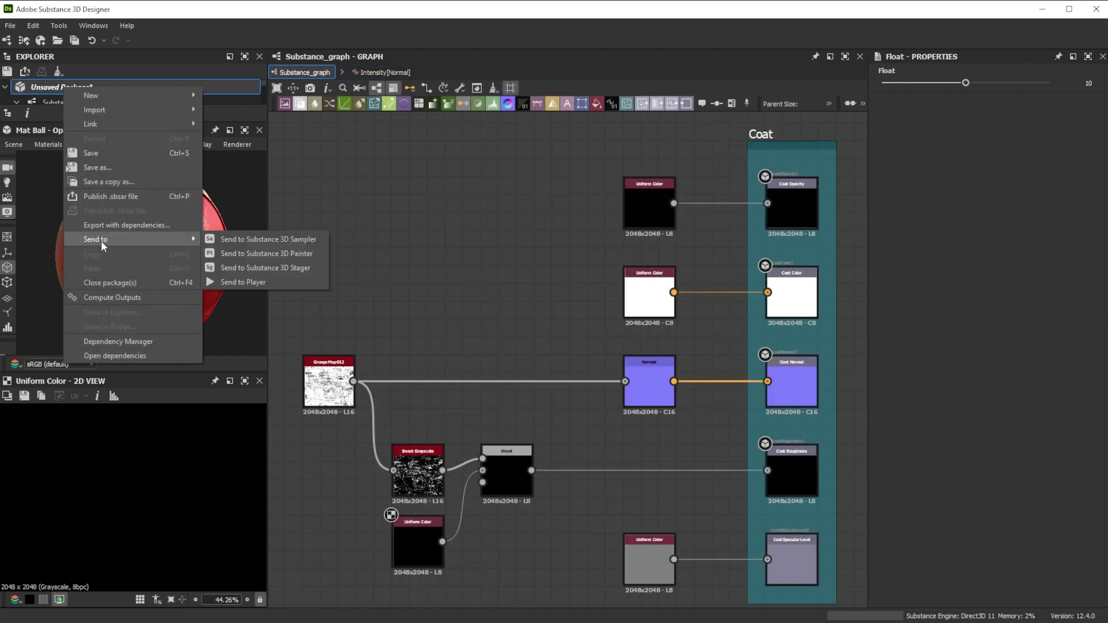
click(266, 268)
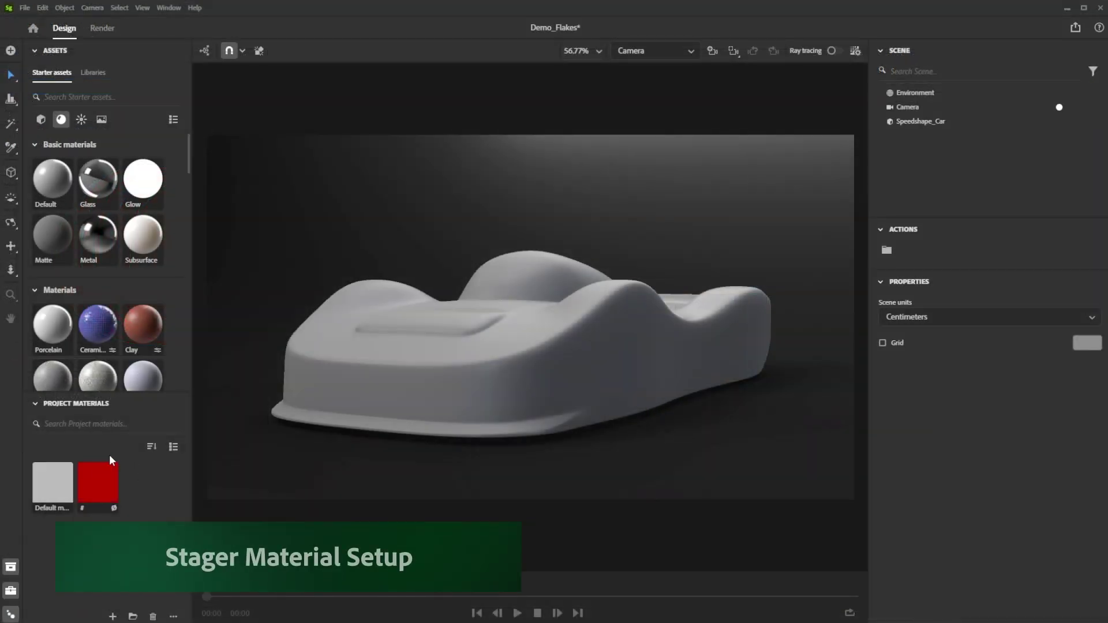
Step: Apply the red flake material to the car, tiled 20 times at 2048px resolution
drag(92, 485, 509, 398)
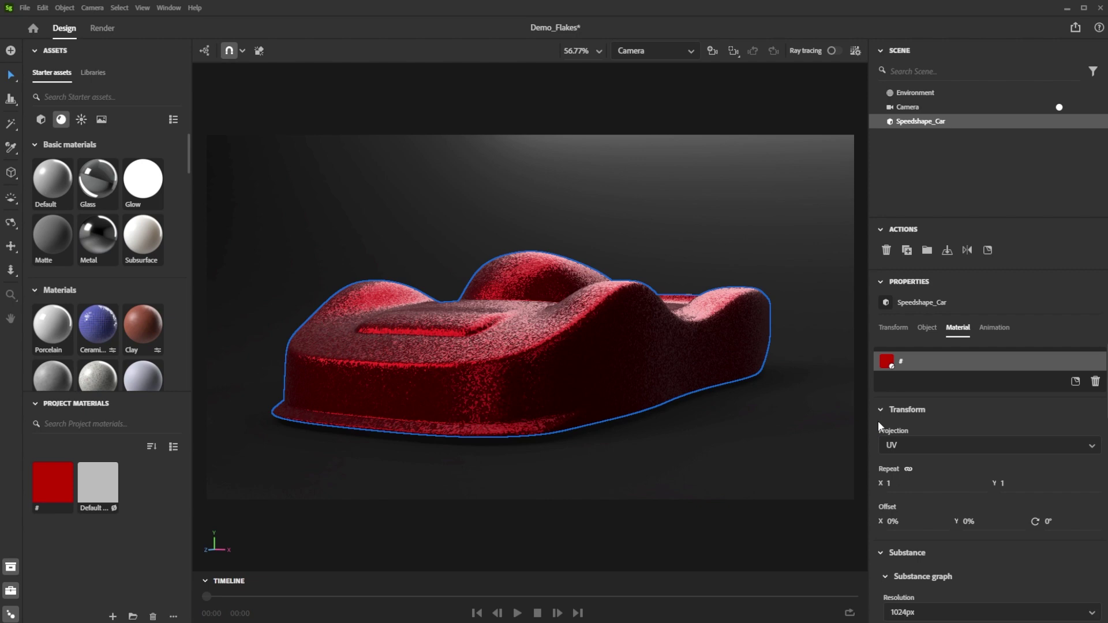
click(892, 484)
text(20)
key(Return)
click(903, 613)
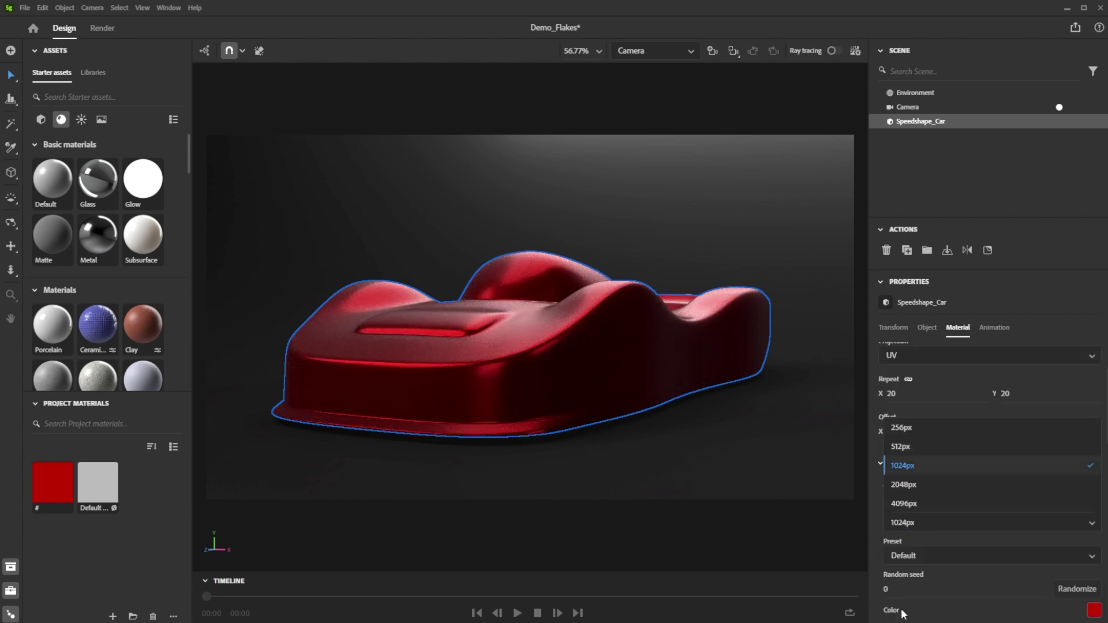
click(912, 486)
scroll(875, 548, down, 3)
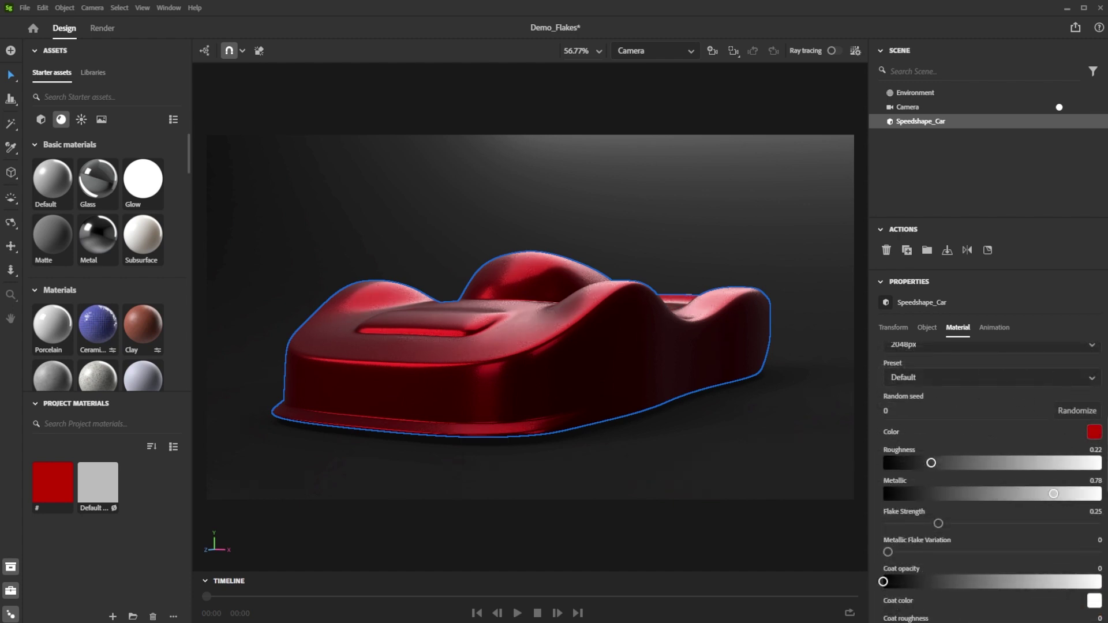
Step: Shift the paint colour to a brighter red and set roughness to 0.2
click(1095, 435)
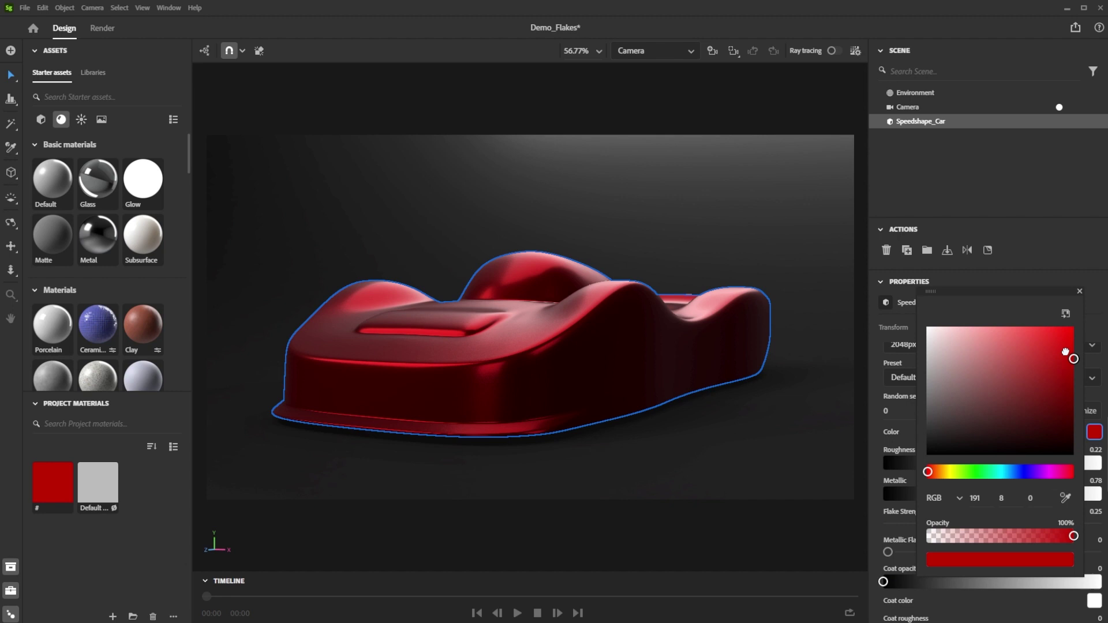
drag(1066, 352, 1062, 344)
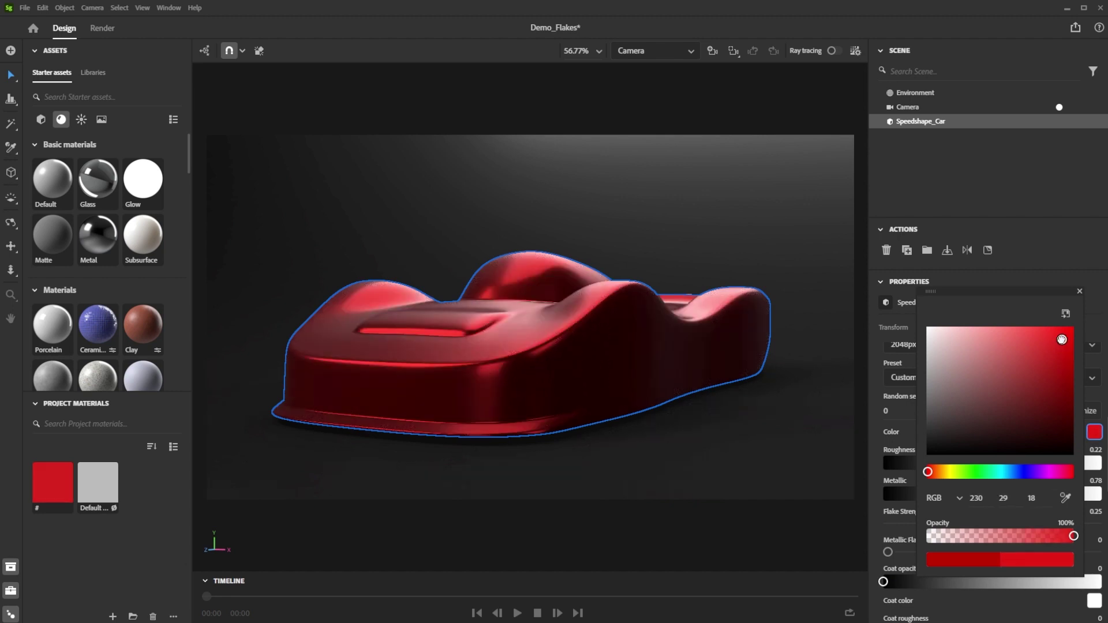
click(1103, 322)
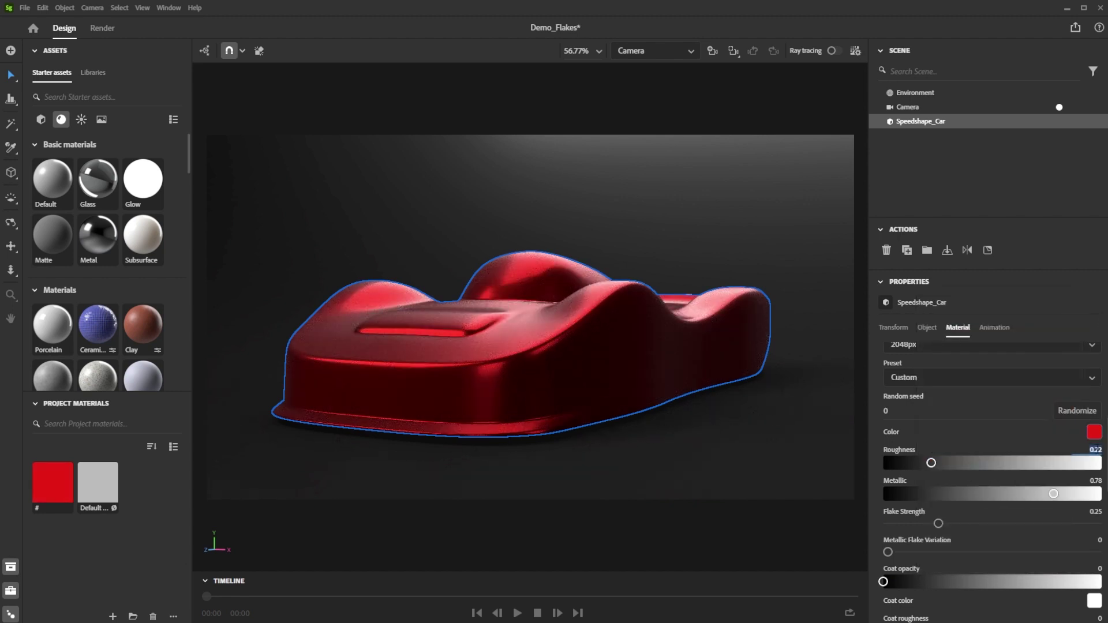
key(Return)
Step: Keep flake strength at 0.25 and raise metallic flake variation to 0.05
mouse_move(939, 478)
mouse_down()
mouse_move(977, 477)
mouse_move(939, 478)
mouse_up()
drag(1055, 448, 1063, 448)
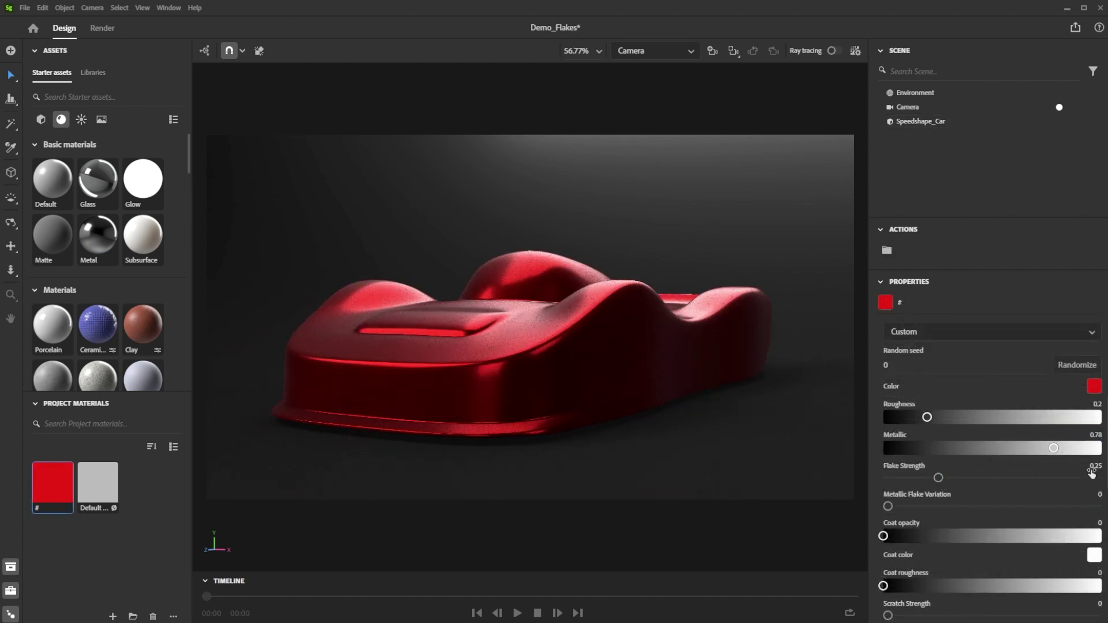
drag(943, 503, 1055, 500)
Step: Set coat opacity to 1 and coat roughness to 0.05, and slightly raise scratch strength
scroll(873, 505, down, 1)
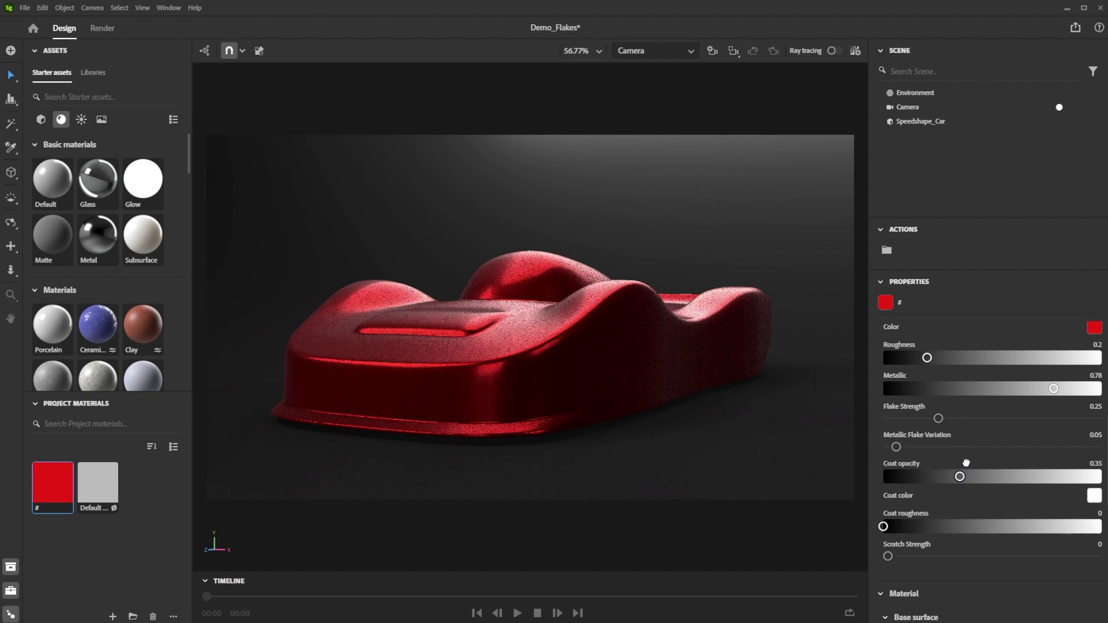
drag(960, 477, 1102, 476)
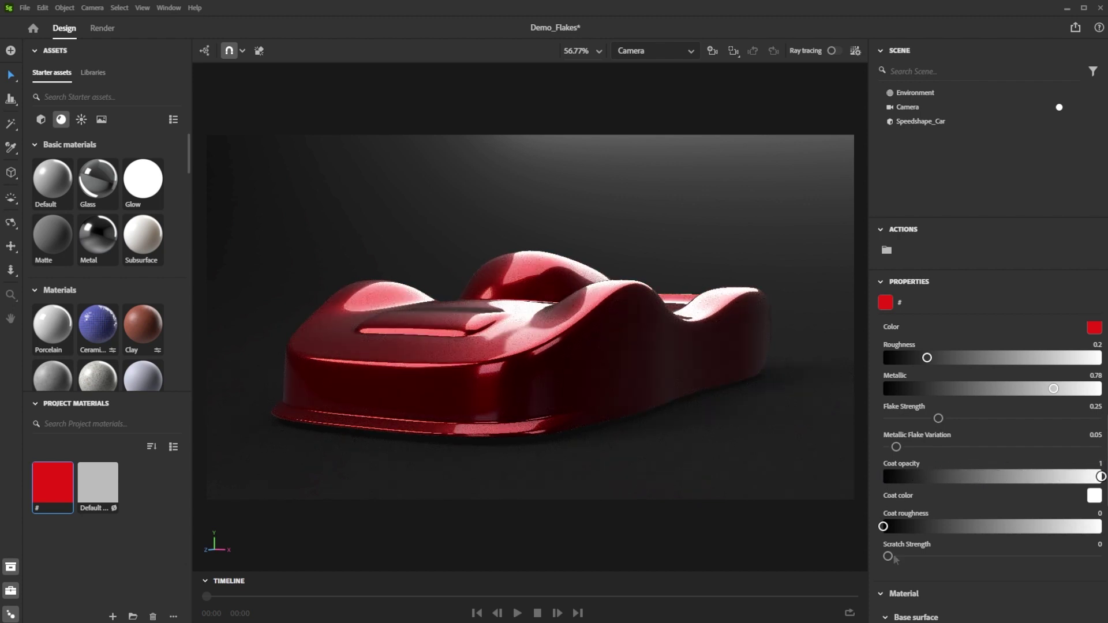
drag(905, 525, 910, 525)
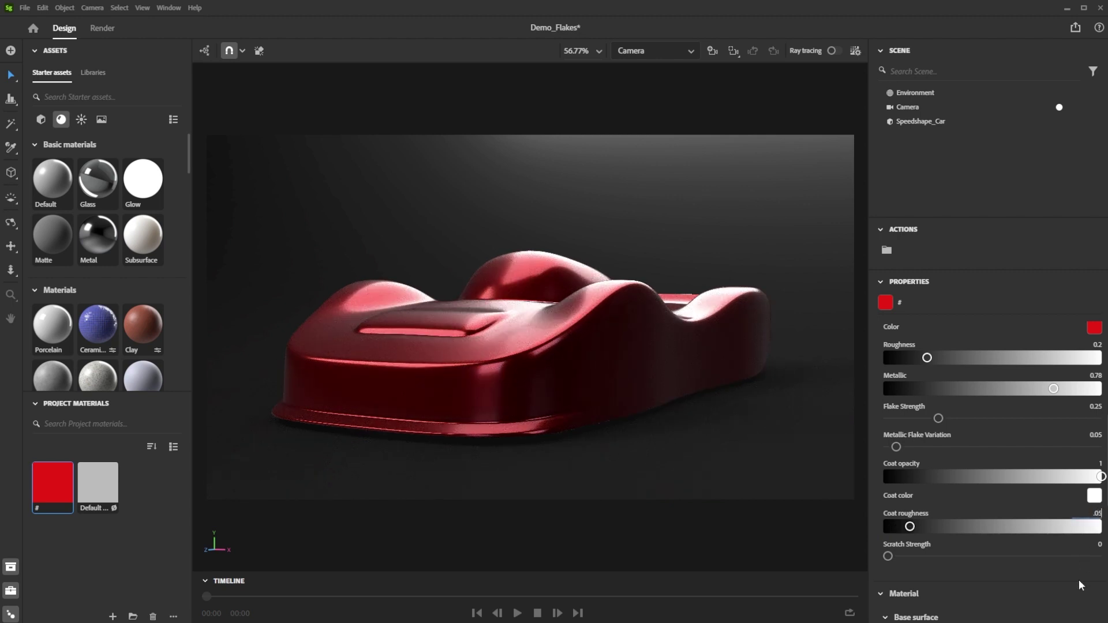
key(Return)
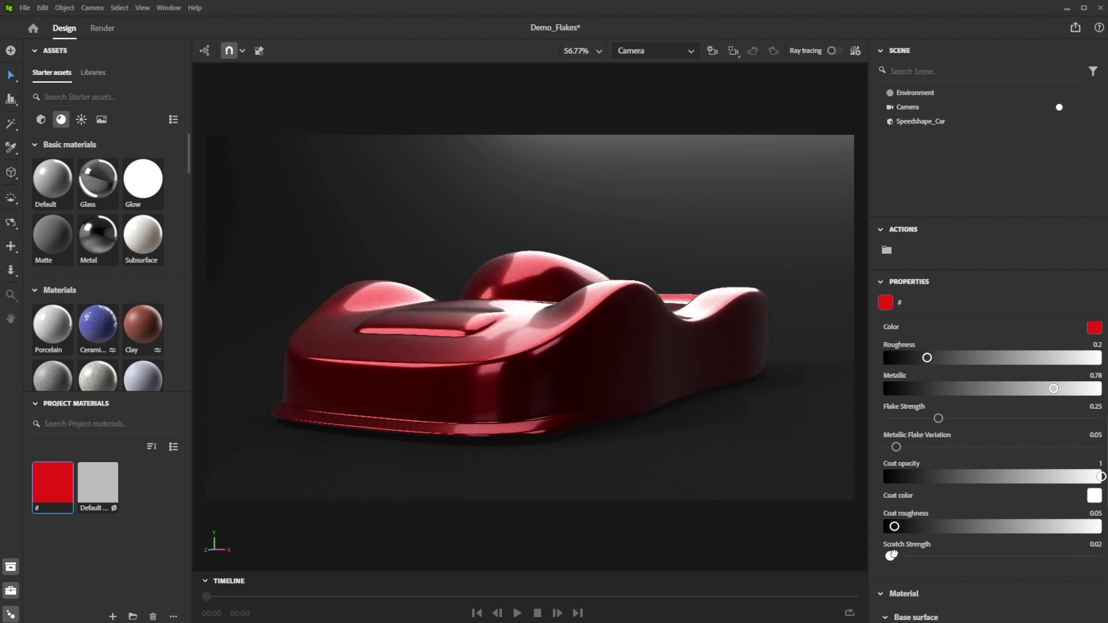
drag(892, 555, 916, 556)
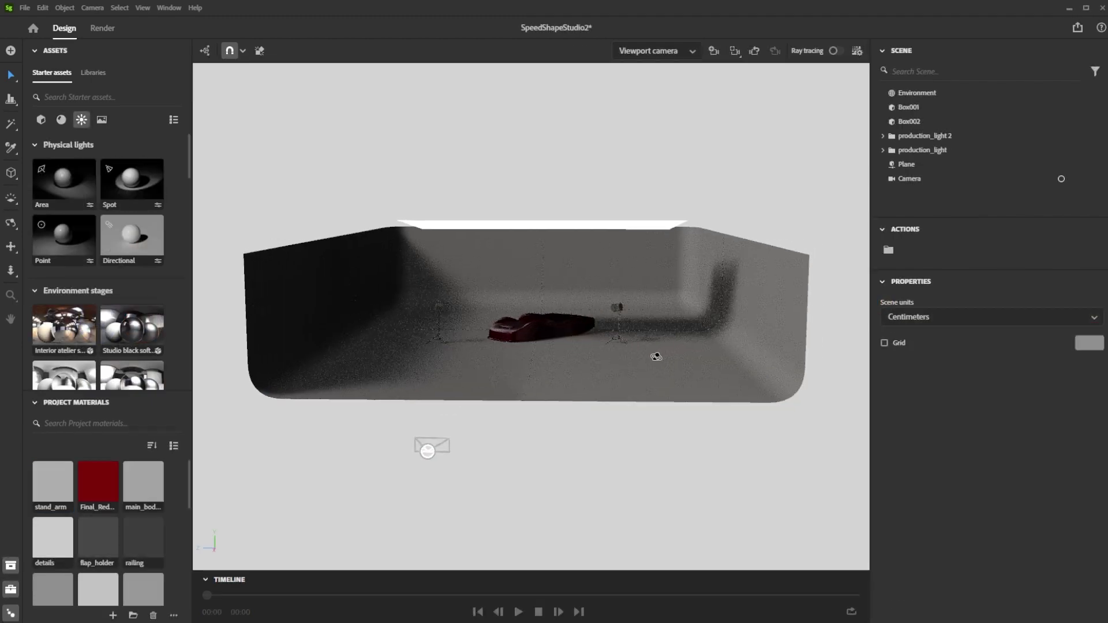
Step: Orbit around the car in the studio scene and toggle production_light 2's visibility
middle_drag(656, 354, 297, 428)
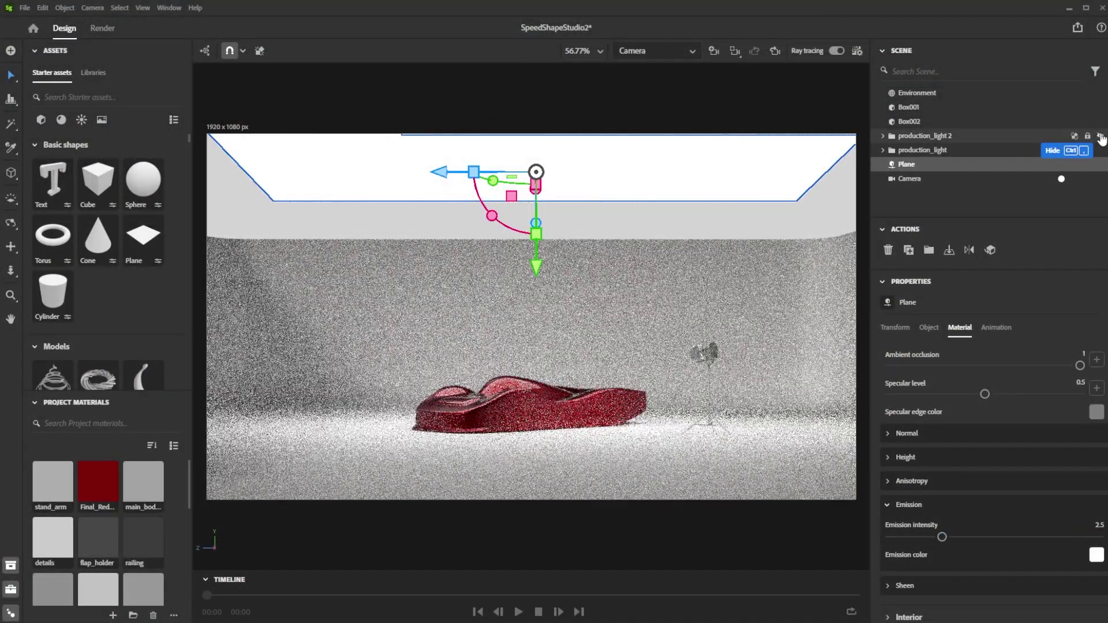
click(1101, 136)
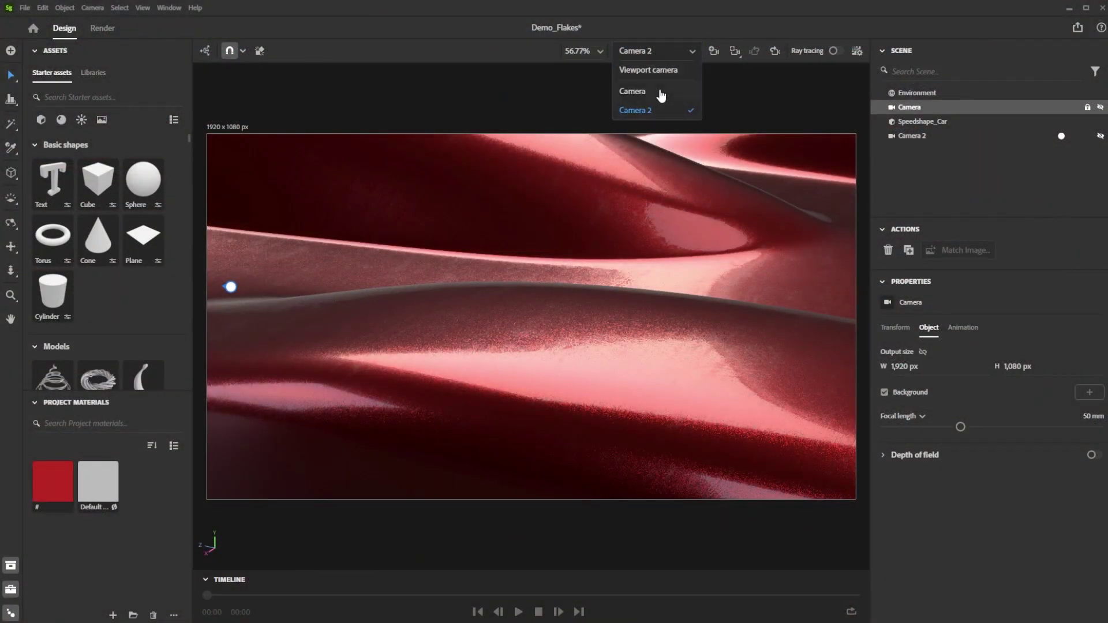
Step: On the main Camera, enable image light, brighten environment light, dim the background, and ray-trace
click(661, 92)
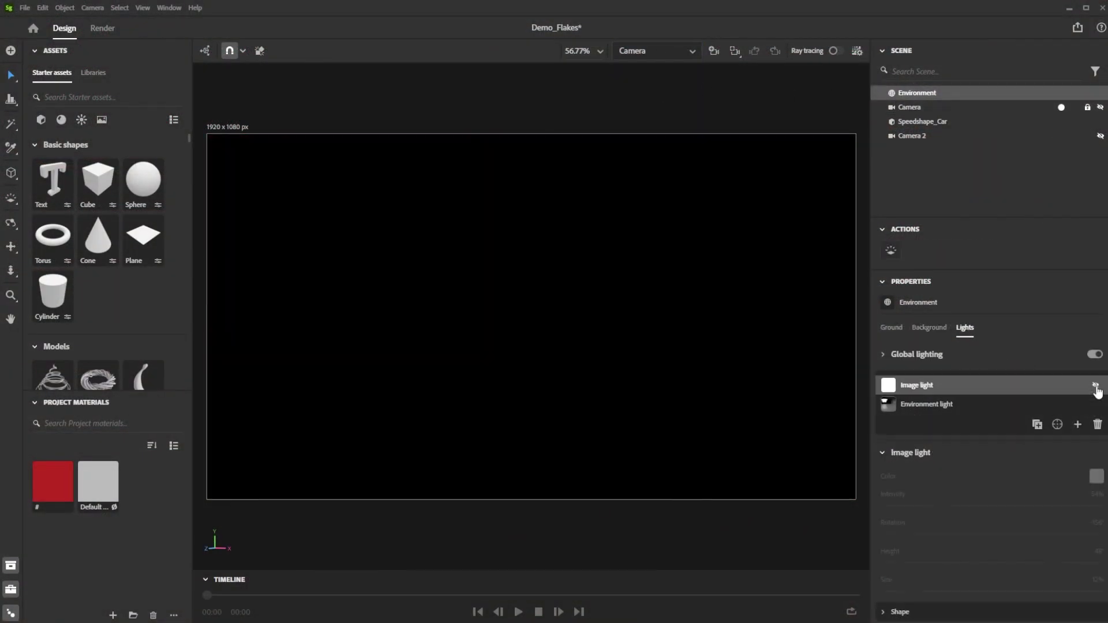
click(1096, 386)
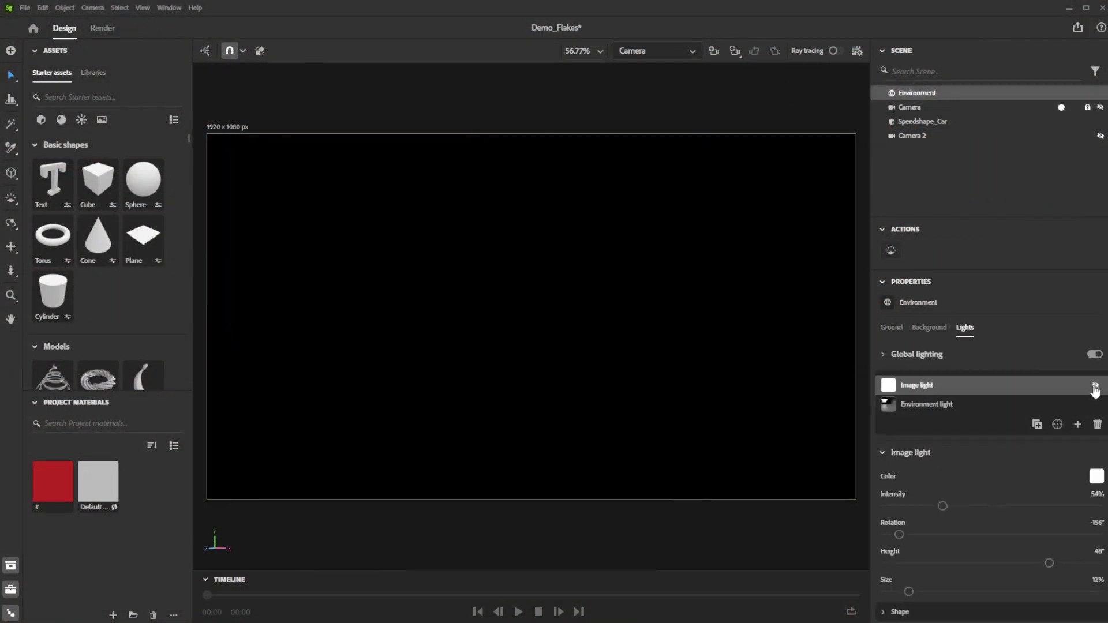
click(926, 406)
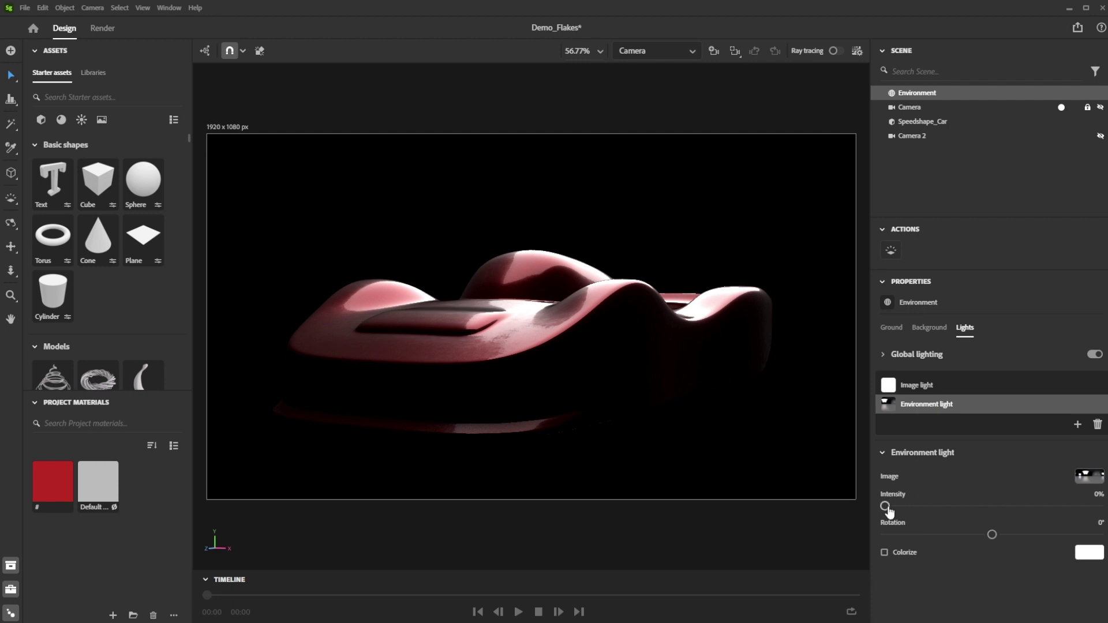
drag(886, 507, 933, 506)
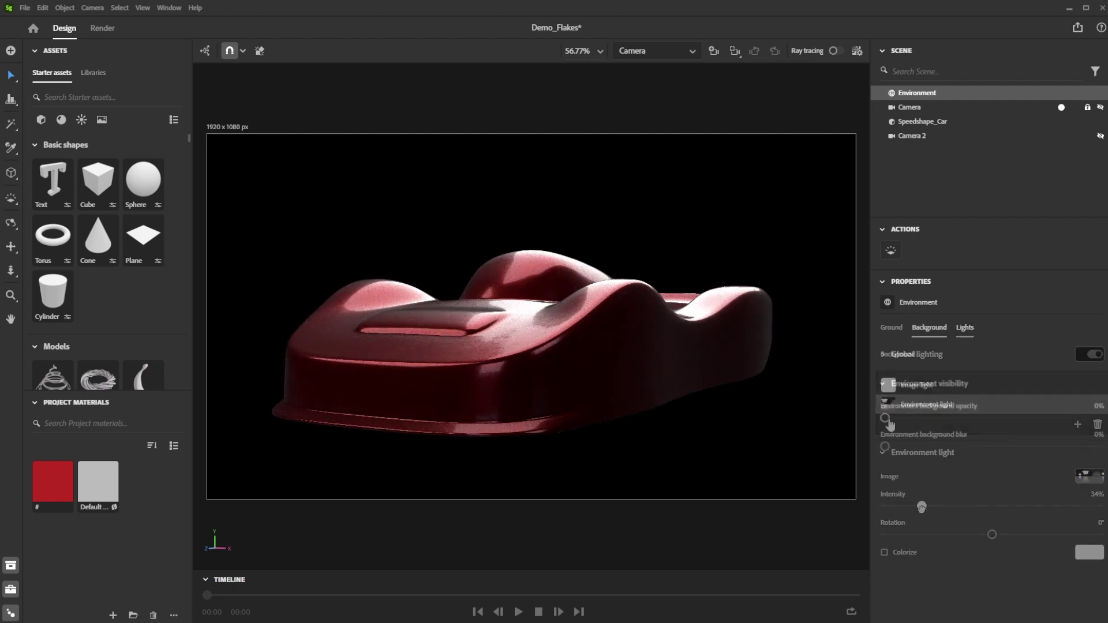
mouse_move(885, 417)
mouse_down()
mouse_move(903, 417)
mouse_move(920, 447)
mouse_move(977, 446)
mouse_up()
click(836, 51)
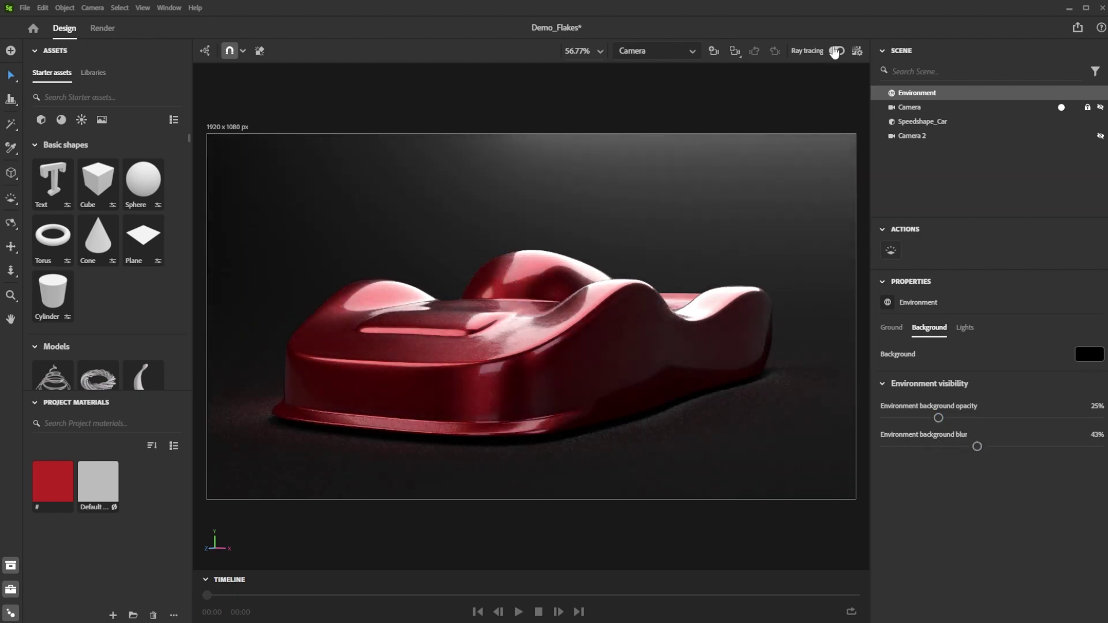